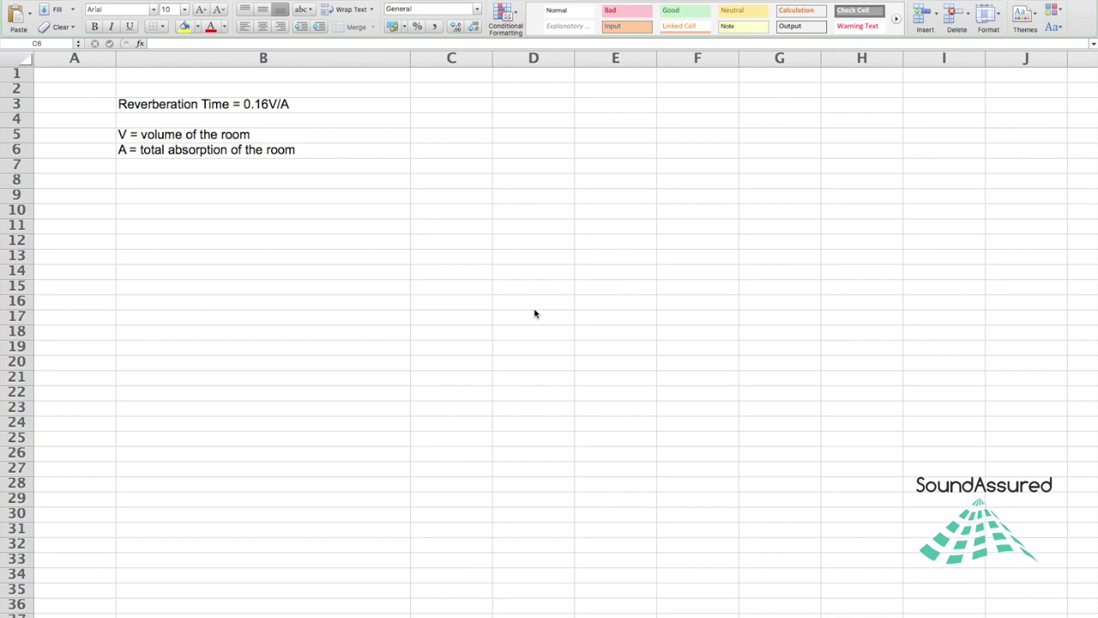
- Review the reverberation time, volume and absorption formula notes in B3 to B6
left_click(297, 104)
left_click(343, 108)
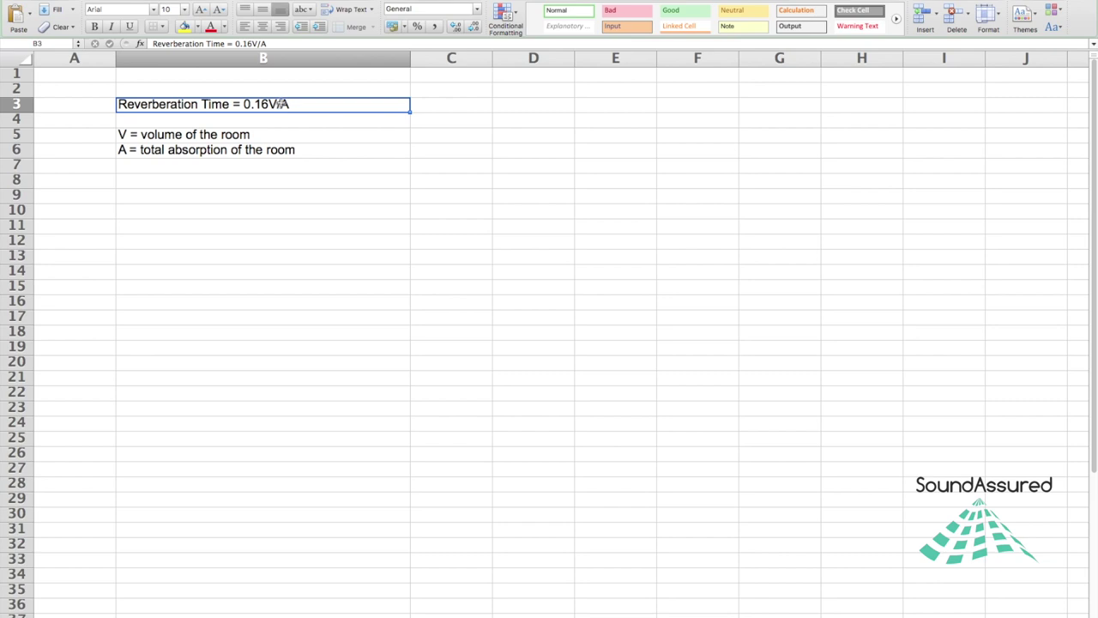
left_click(250, 137)
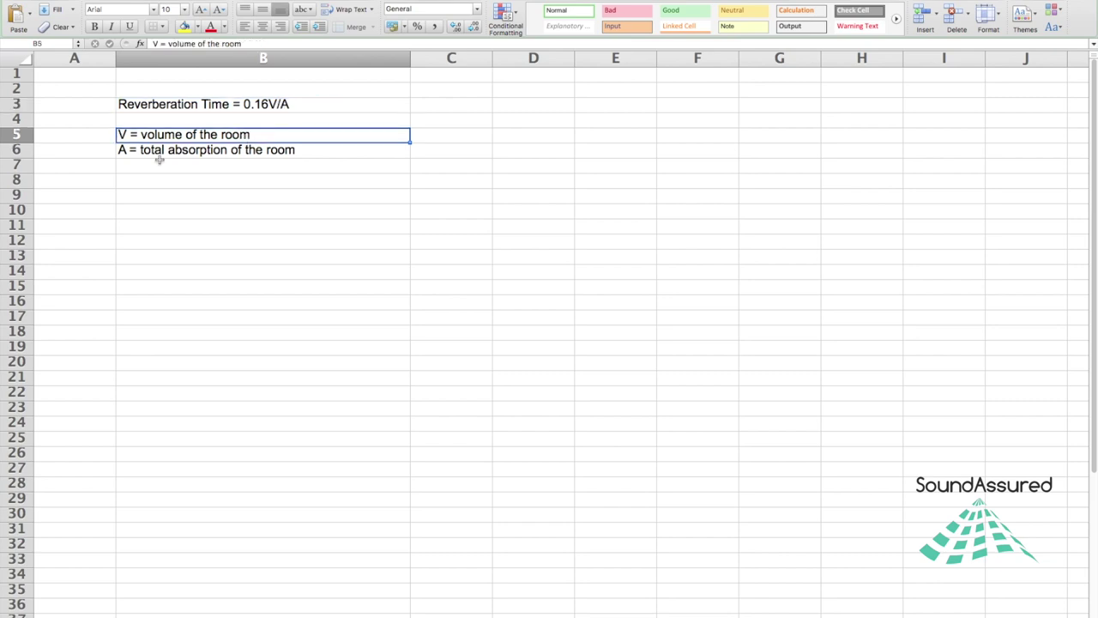
left_click(172, 152)
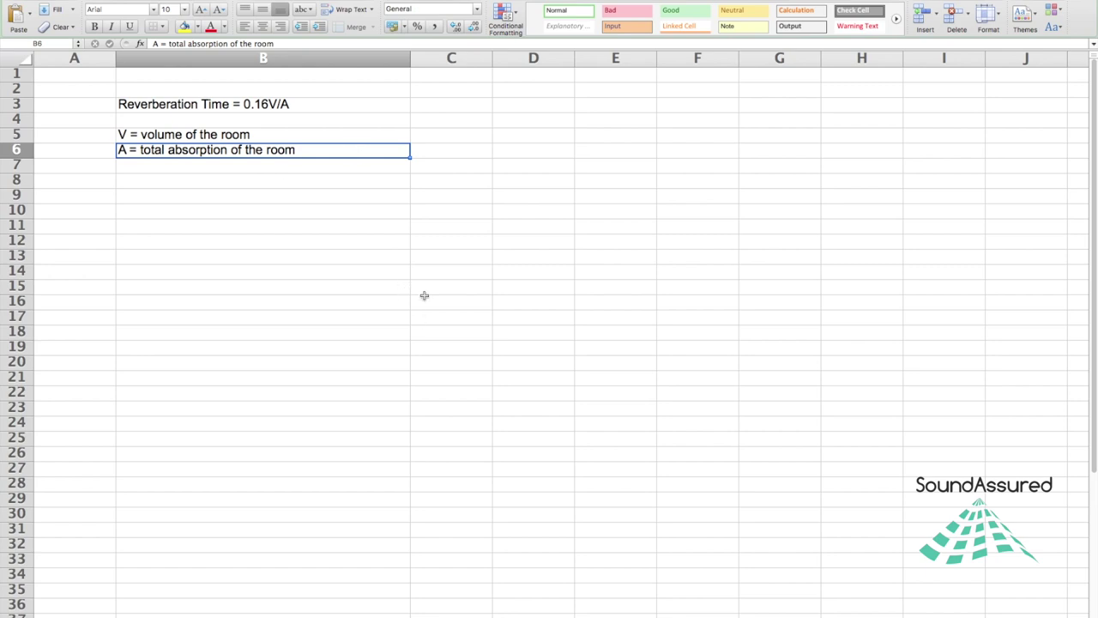
left_click_drag(292, 99, 286, 148)
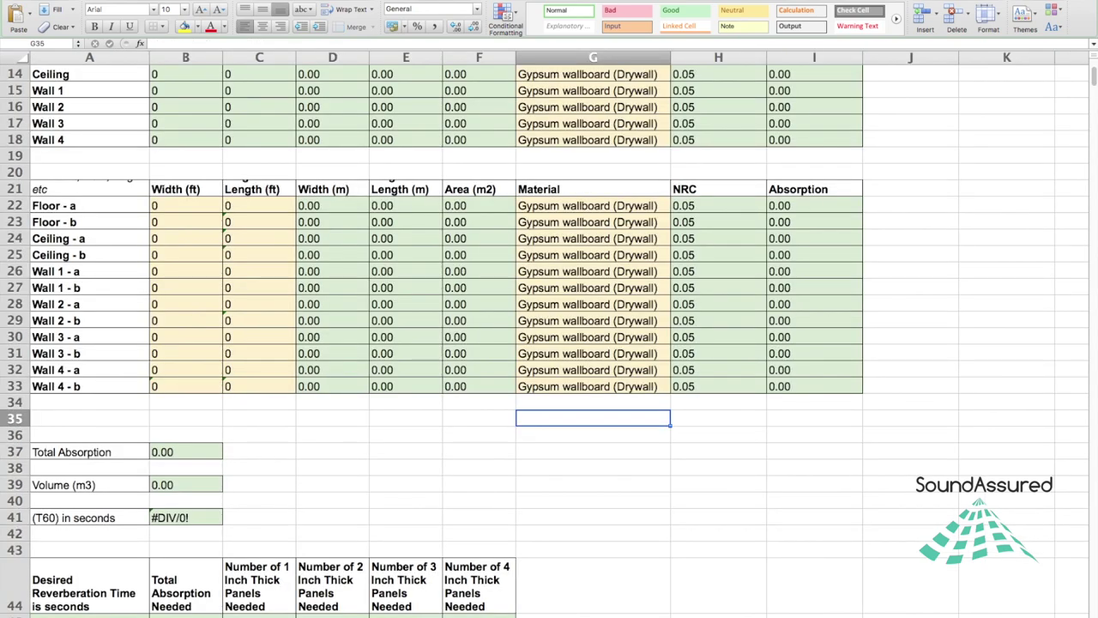
- Enter length 11, width 12 and height 10 ft in B10:D10, then review the surface table
scroll(459, 466, "up", 5)
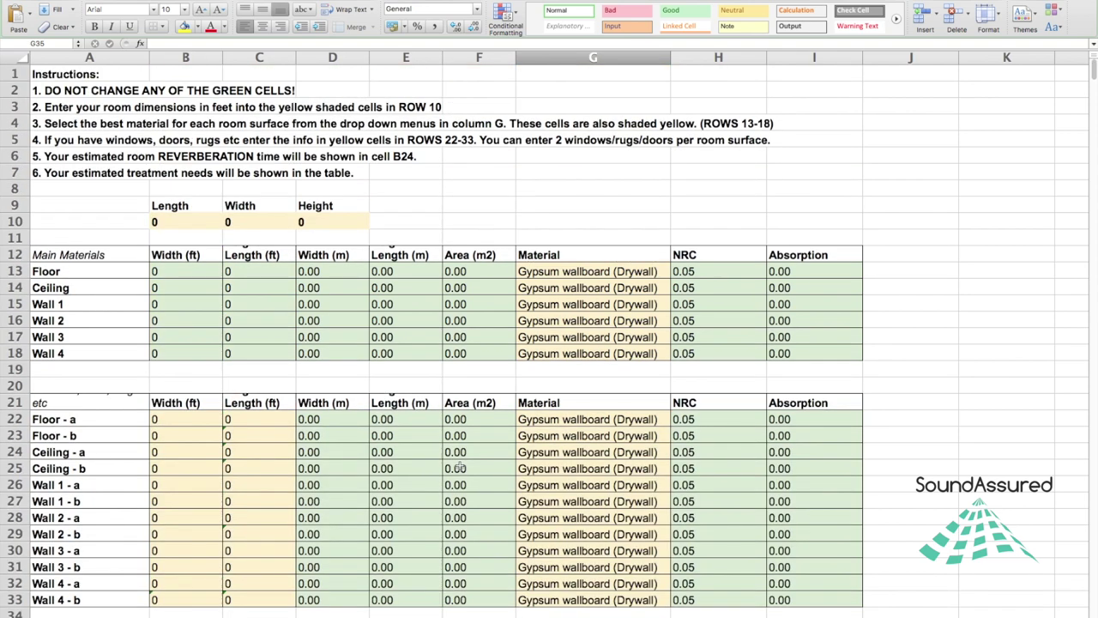
left_click(530, 168)
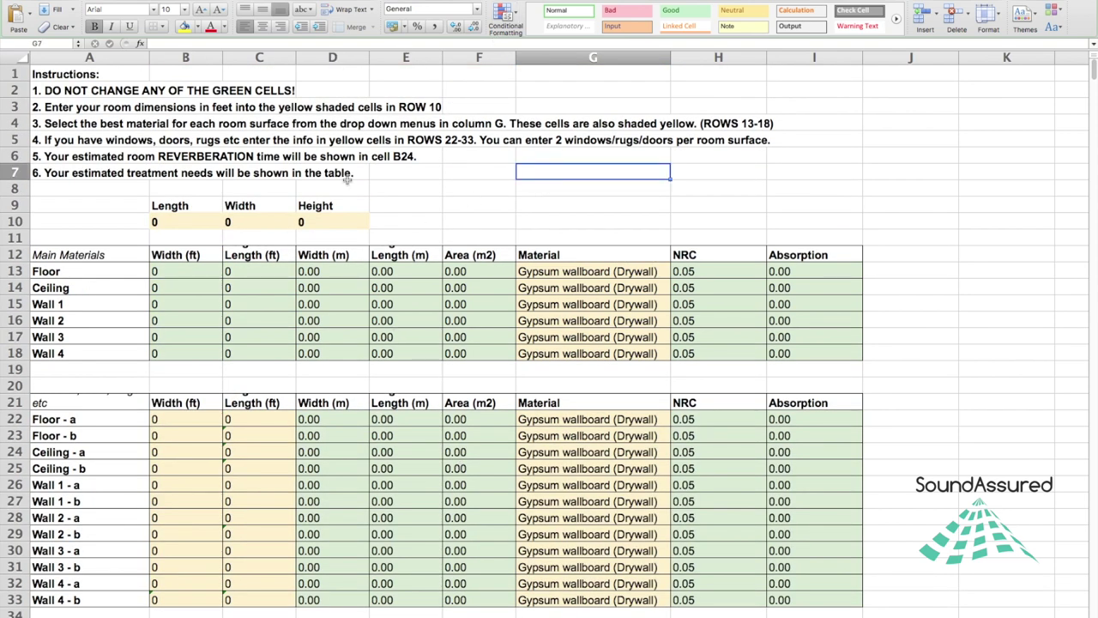
left_click(185, 223)
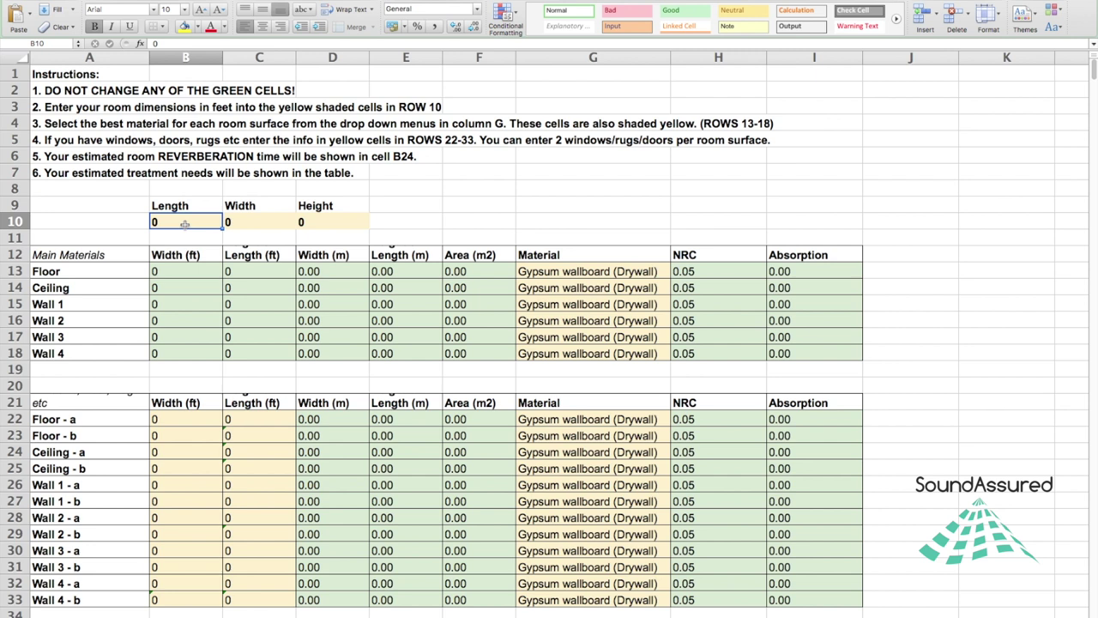
type("11")
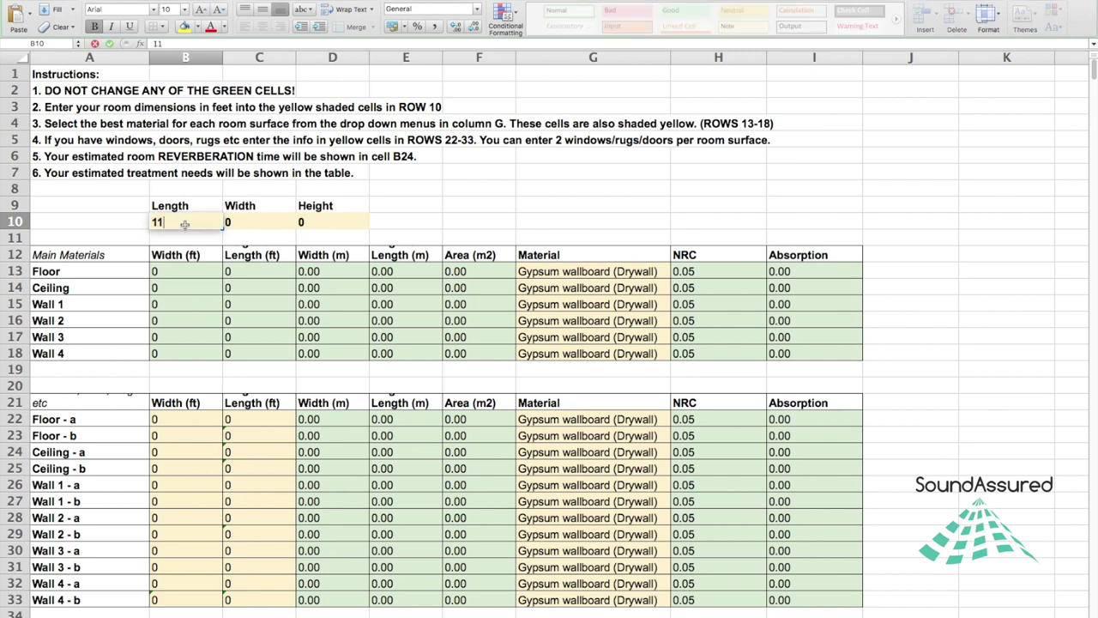
key("Tab")
type("12")
key("Tab")
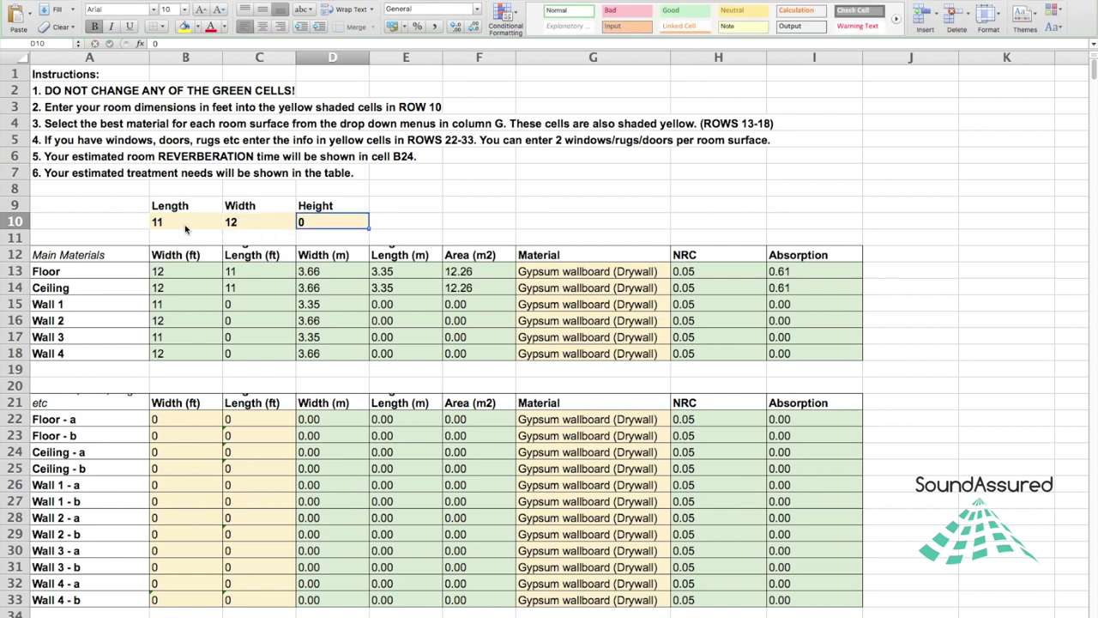
type("10")
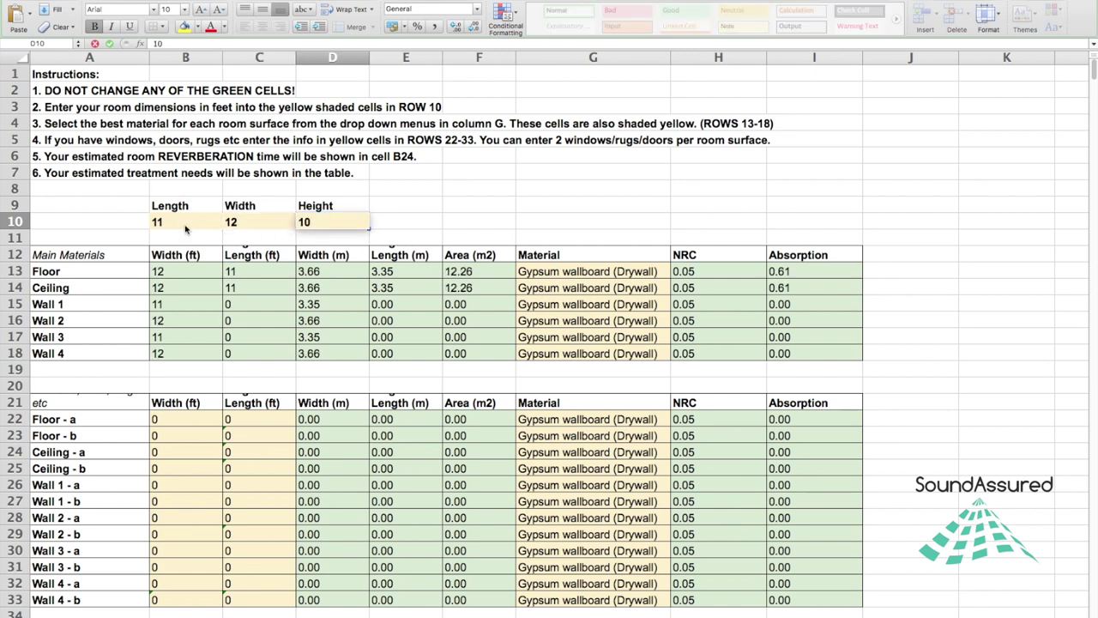
key("Tab")
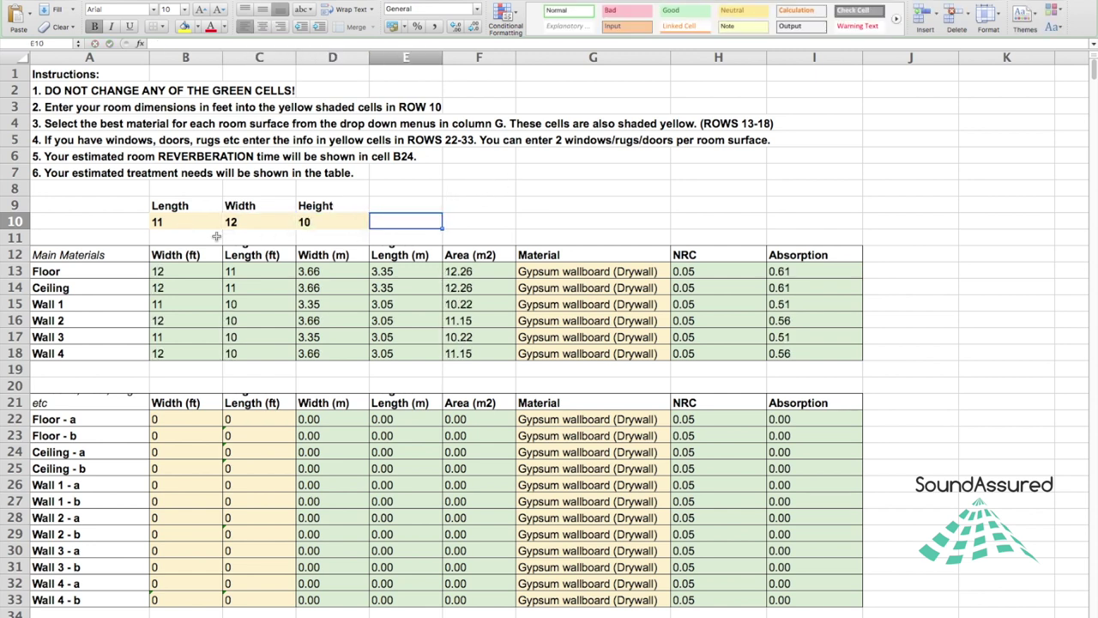
left_click_drag(177, 221, 354, 230)
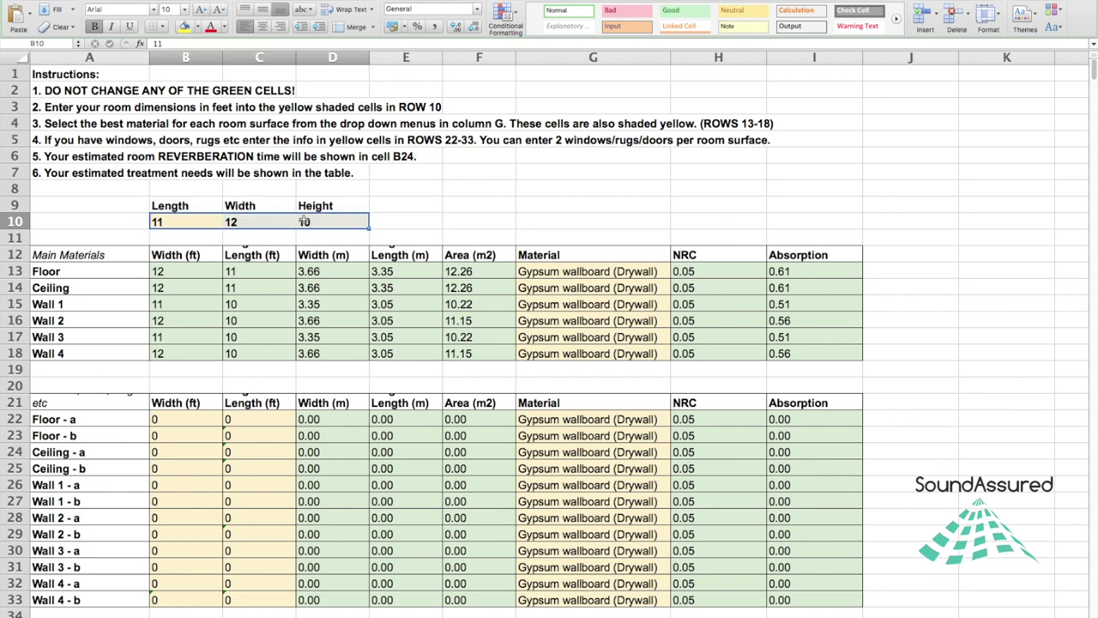
left_click_drag(268, 275, 167, 356)
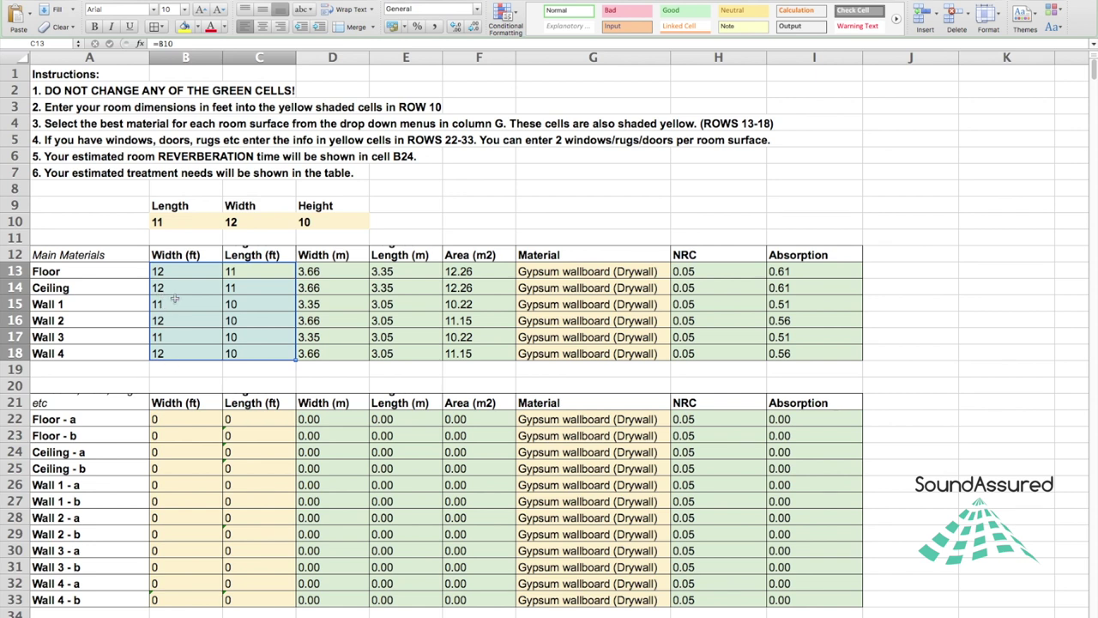
- Set the floor material in G13 to Hardwood flooring
left_click(566, 271)
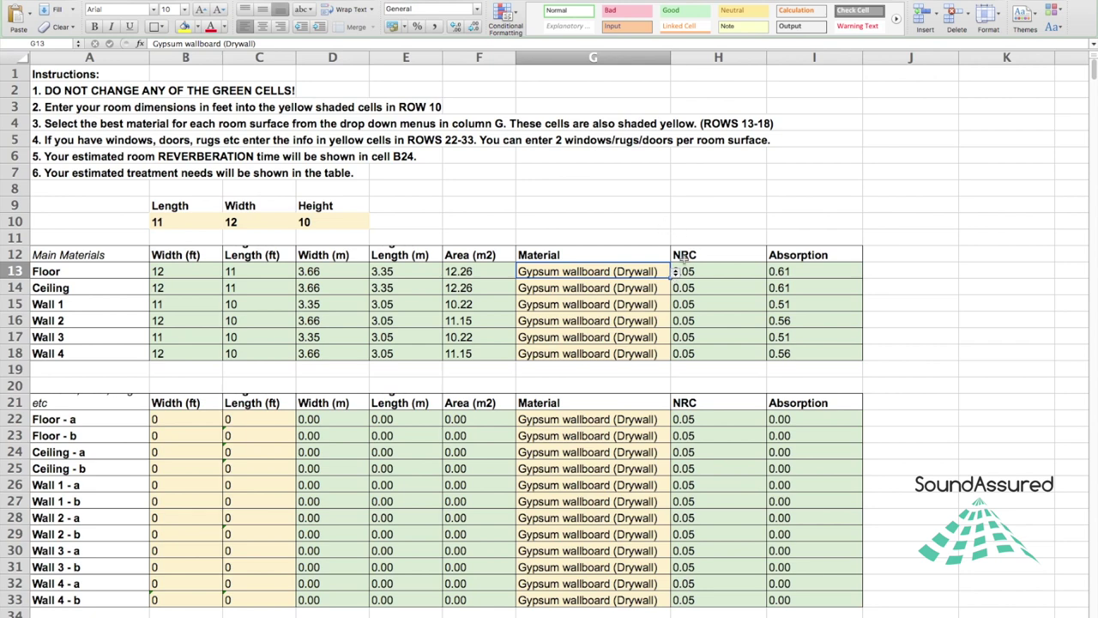
left_click(676, 272)
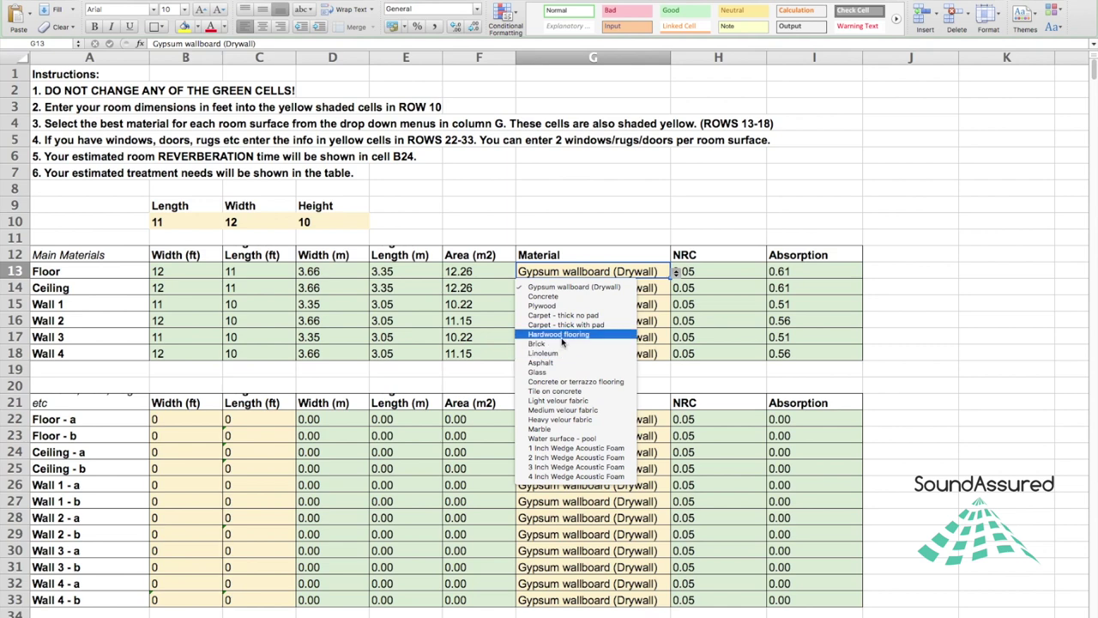
left_click(562, 336)
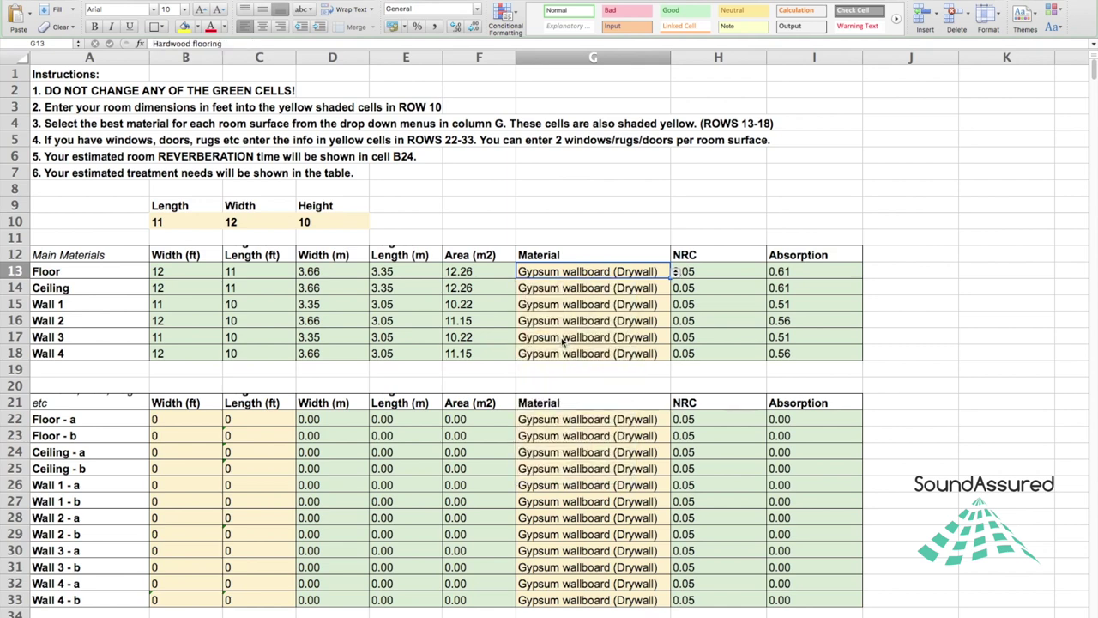
- Review the ceiling and wall material cells G14 to G18
left_click(644, 289)
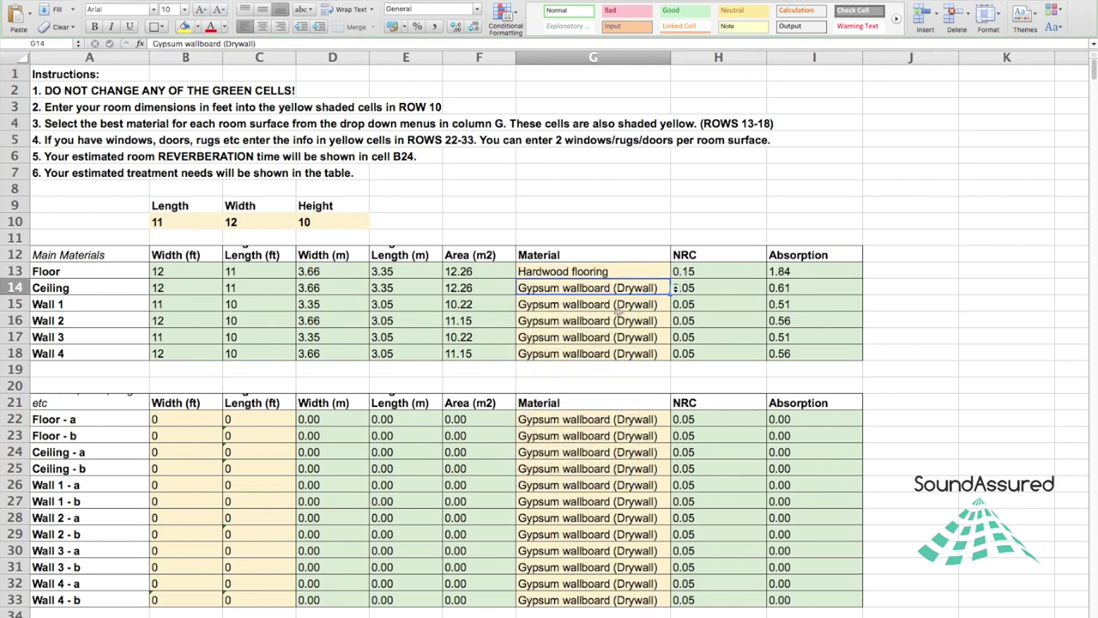
left_click(617, 311)
left_click(614, 323)
left_click(614, 341)
left_click(615, 350)
left_click_drag(613, 294, 601, 370)
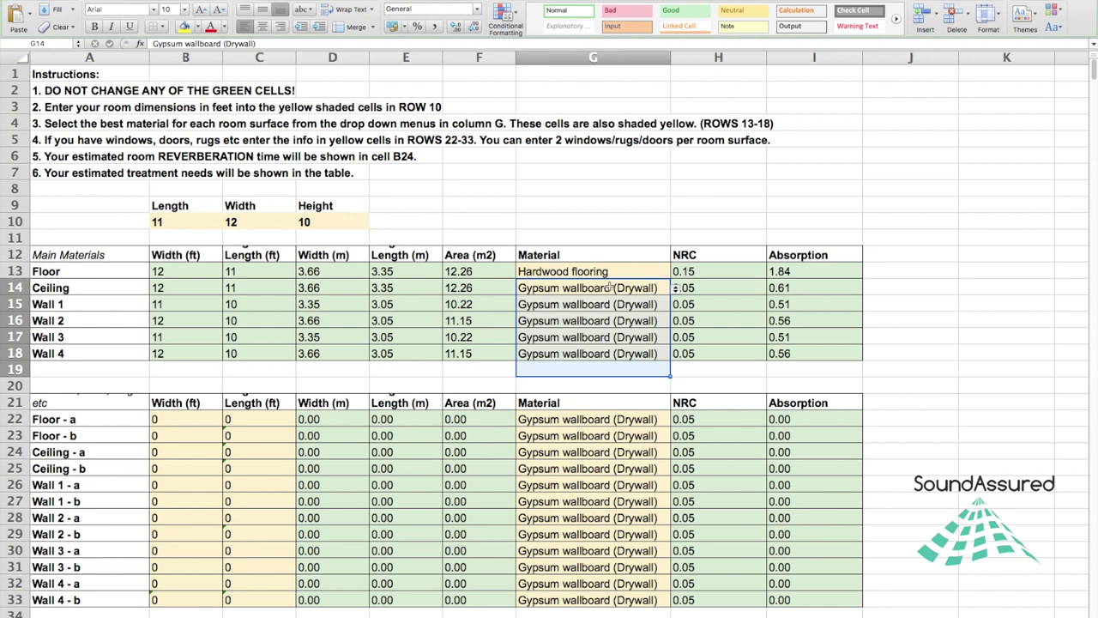
left_click(564, 290)
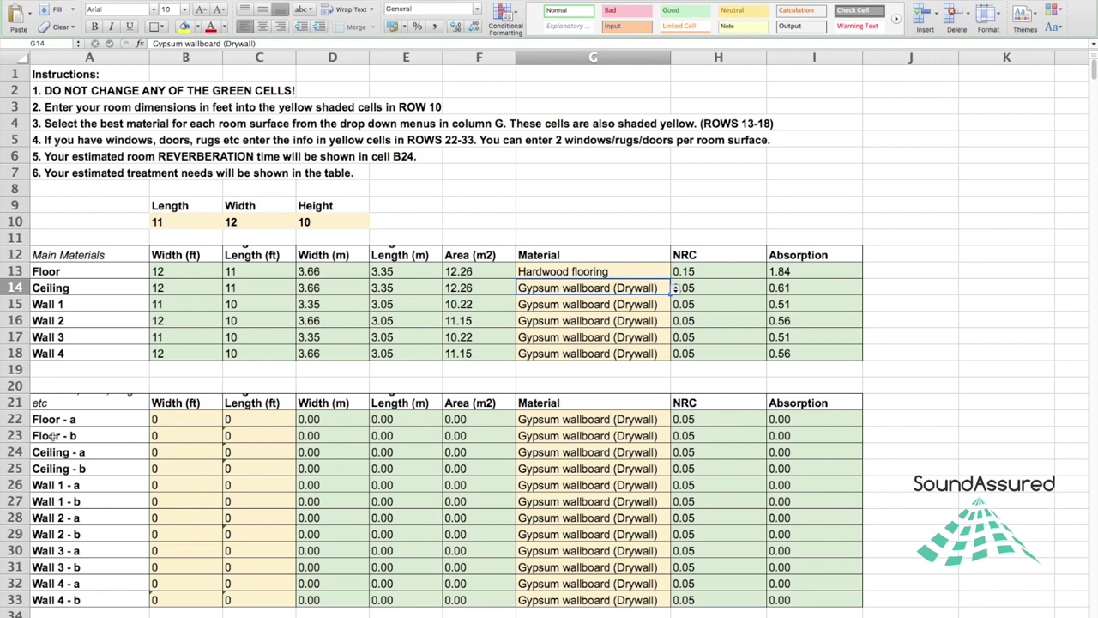
- Heighten row 21 to wrap its headers and enter a 3 by 5 ft Floor - a rug
left_click_drag(21, 414, 20, 429)
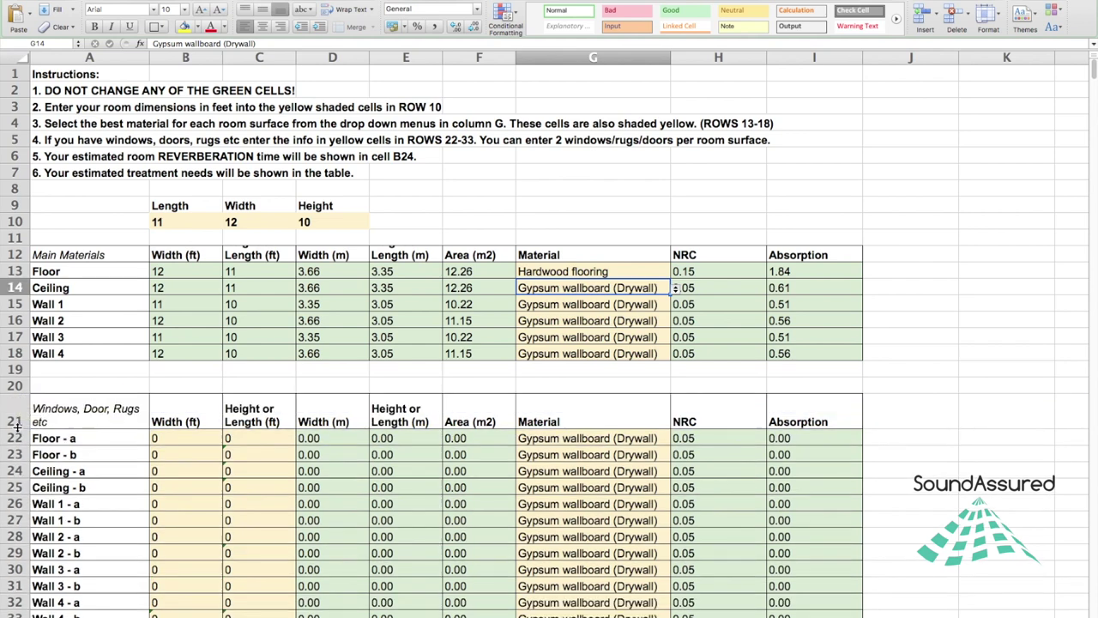
left_click(101, 410)
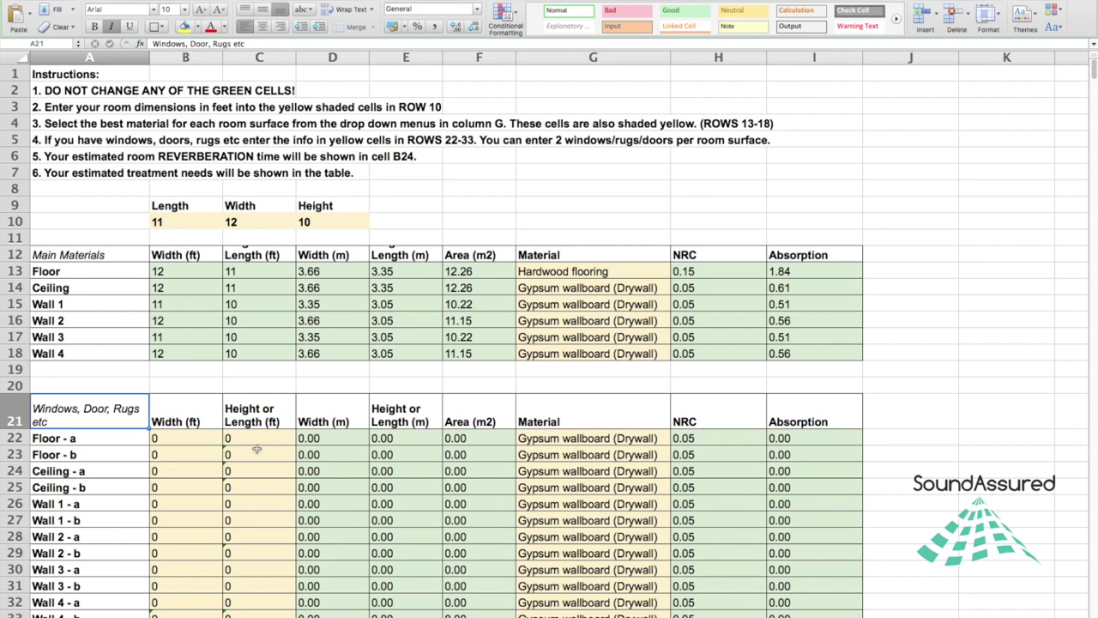
left_click(193, 439)
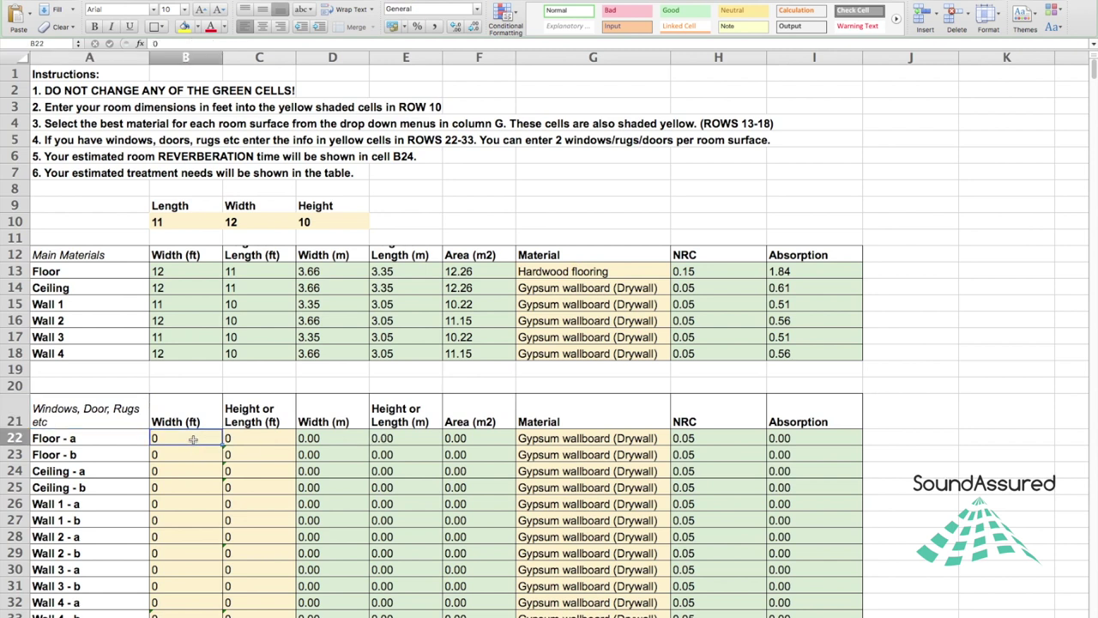
type("3")
key("Tab")
type("5")
key("Tab")
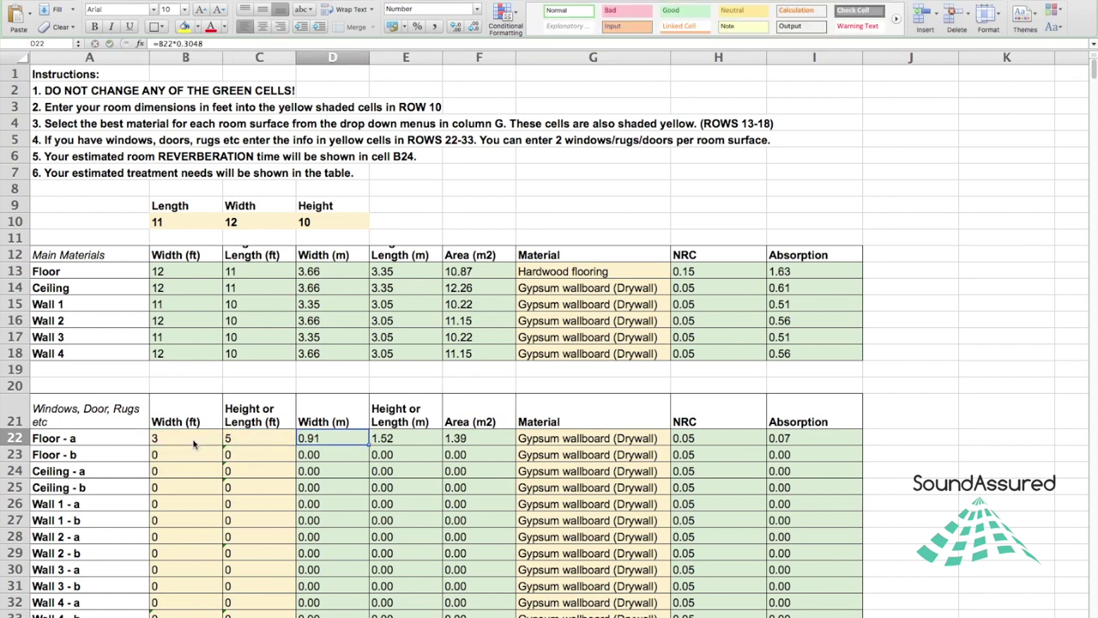
- Set the Floor - a material to Carpet - thick no pad
left_click(639, 436)
left_click(675, 439)
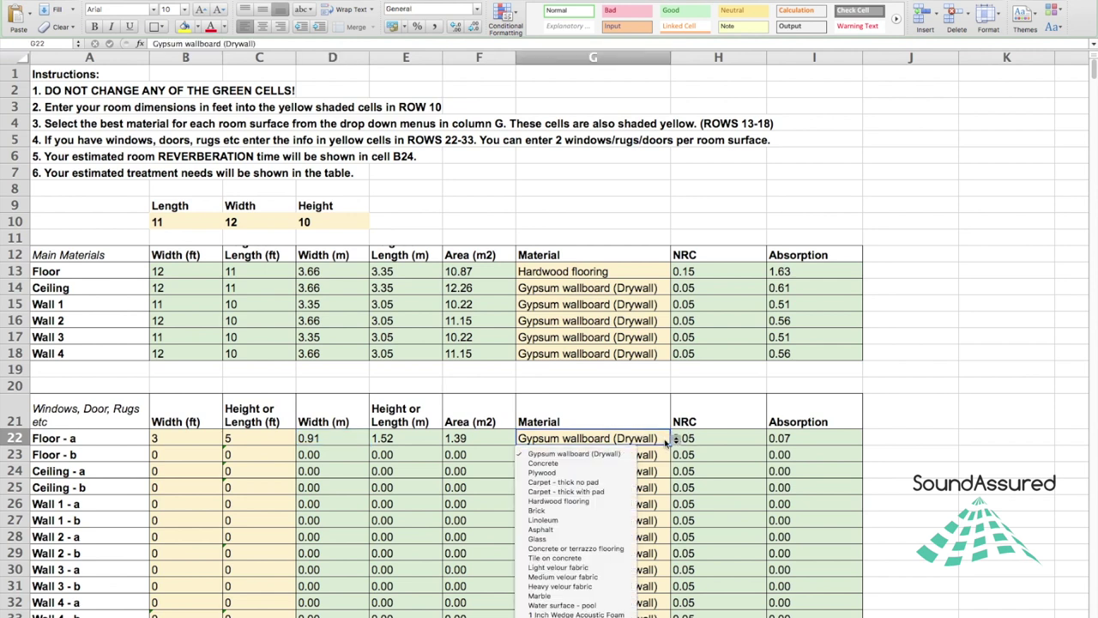
left_click(603, 485)
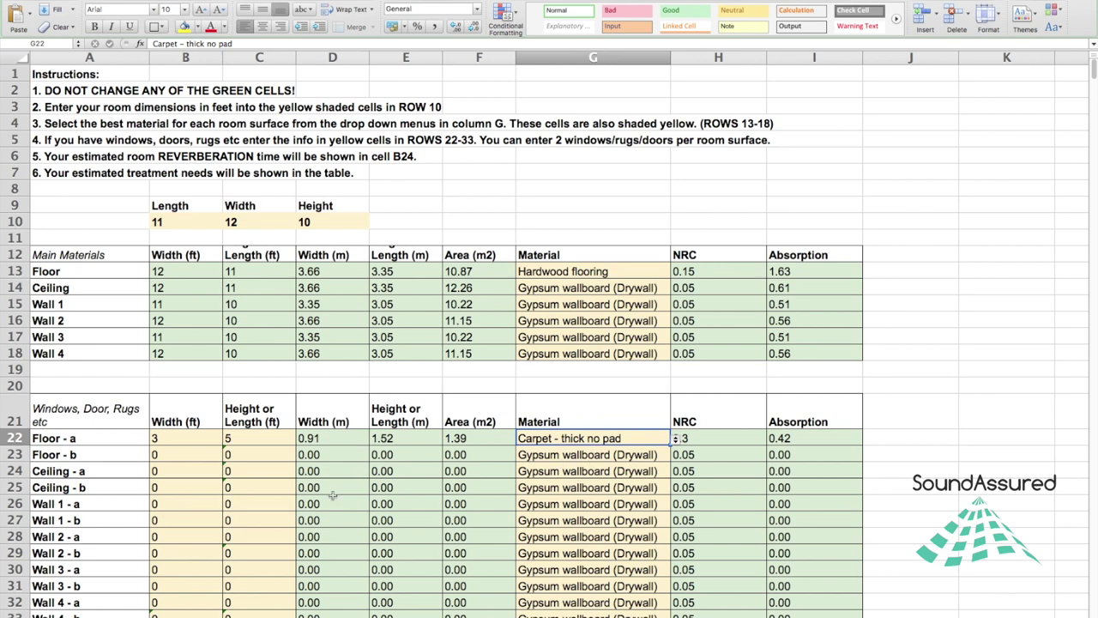
scroll(333, 496, "down", 5)
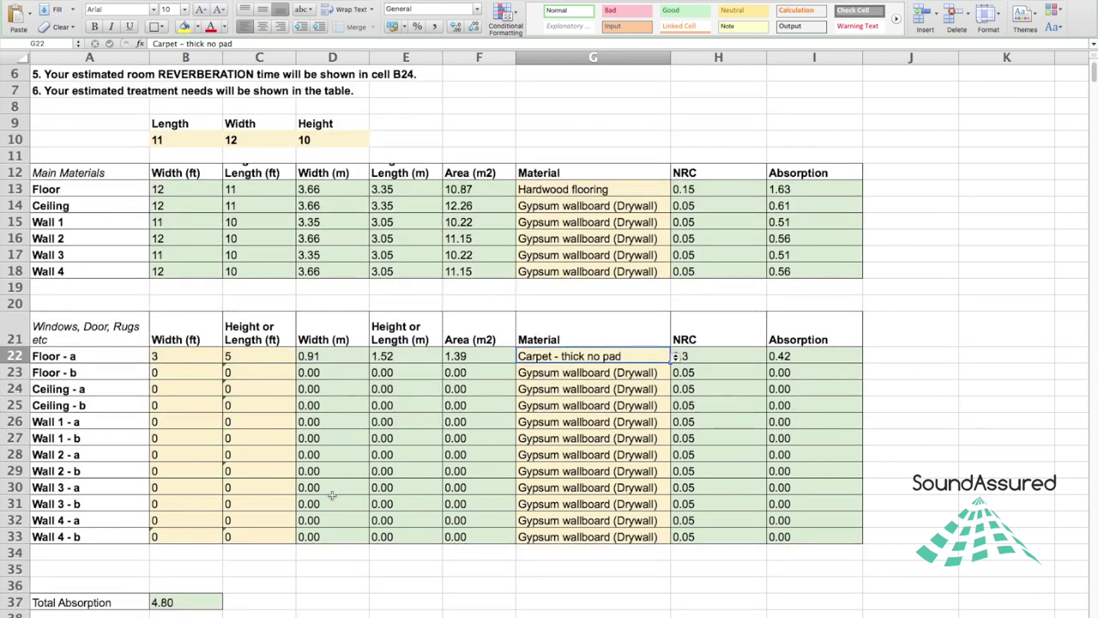
- Add a 2 by 3 ft Glass window for Wall 1 - a
left_click(169, 421)
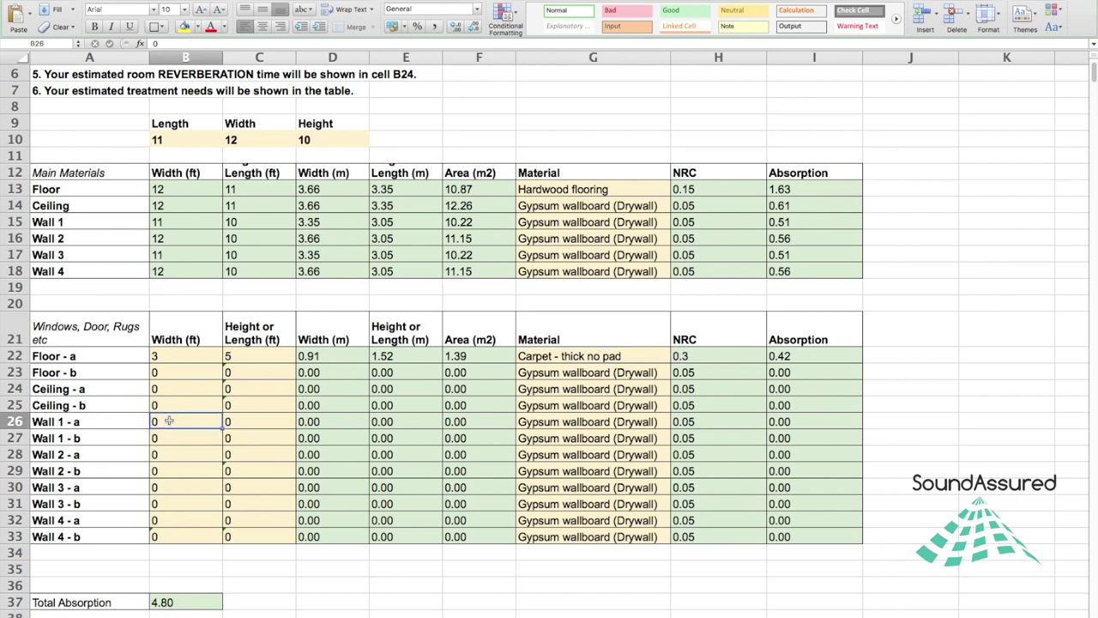
type("2")
key("Tab")
type("3")
key("Tab")
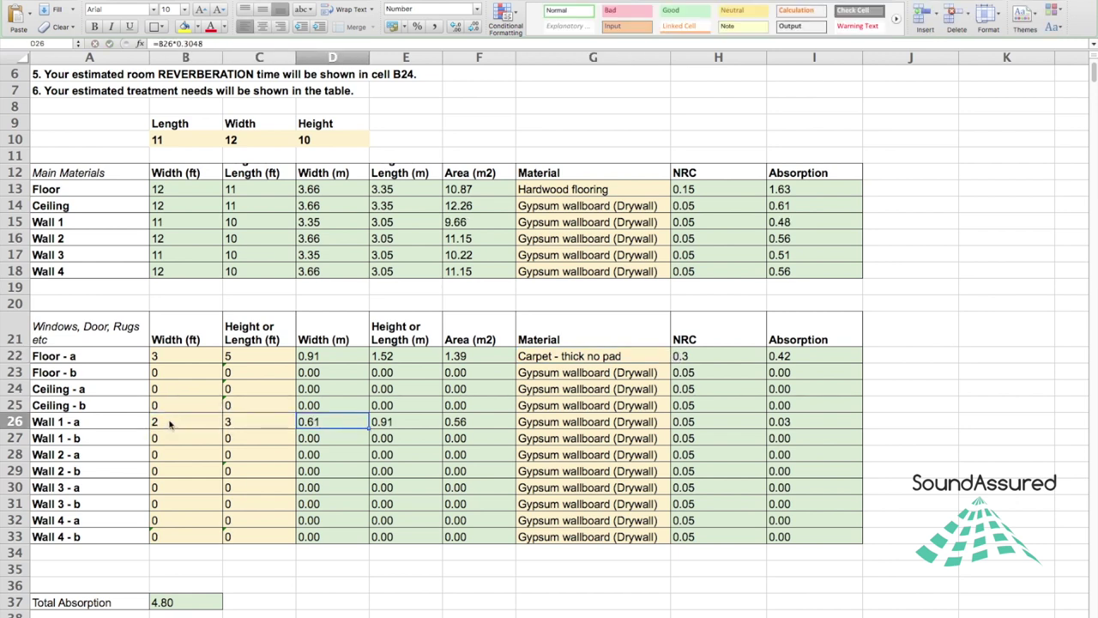
left_click(242, 421)
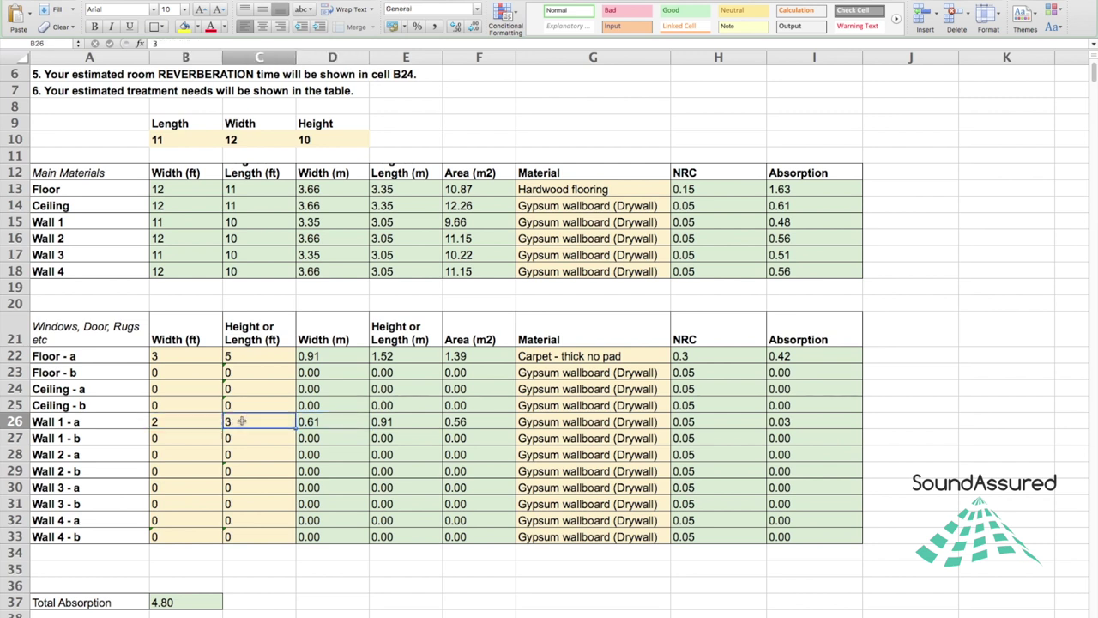
left_click(675, 421)
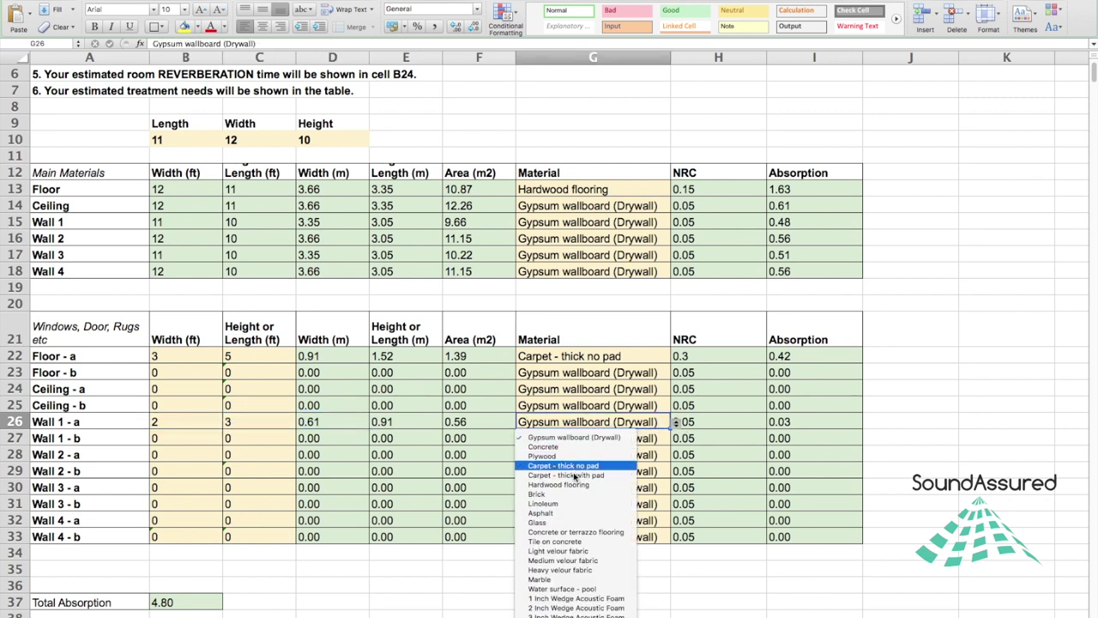
left_click(563, 521)
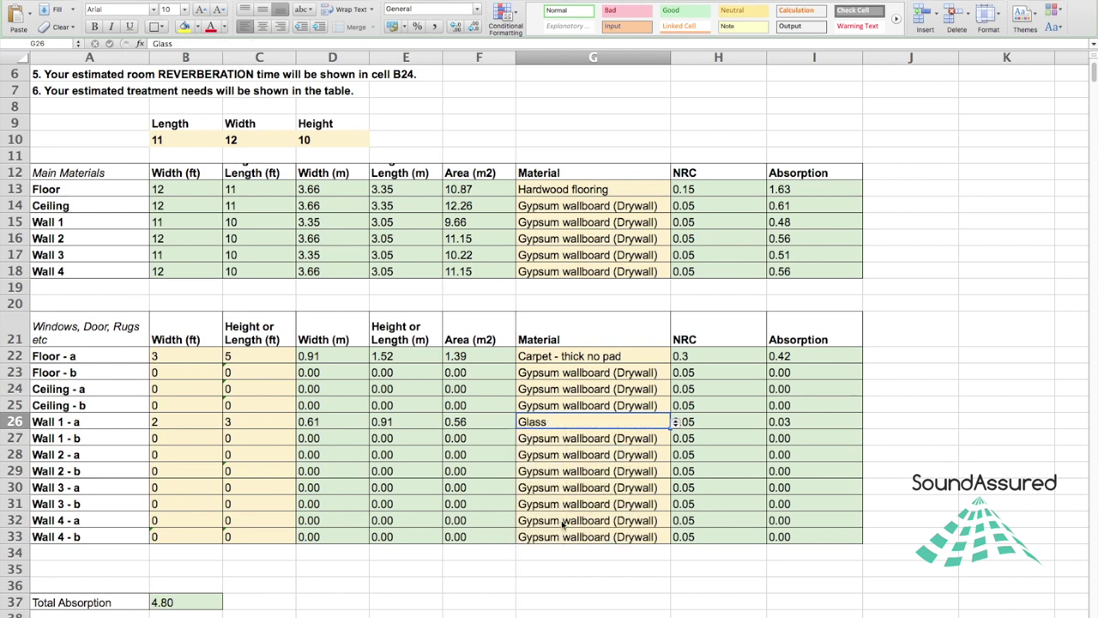
- Add a 2 by 3 ft Glass window for Wall 3 - a
left_click(154, 487)
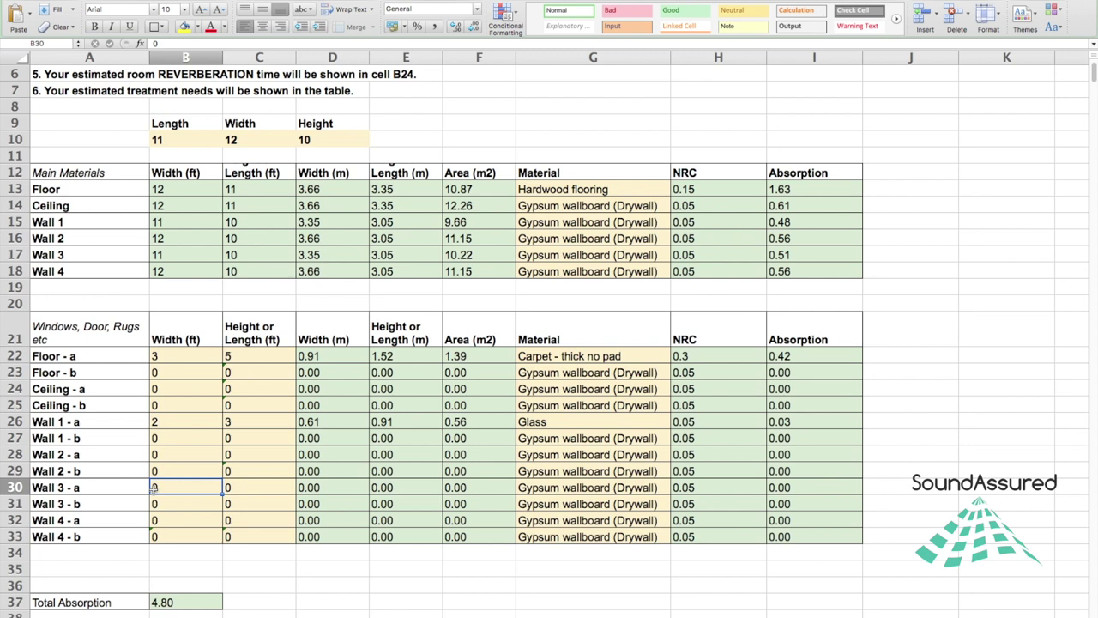
type("2")
key("Tab")
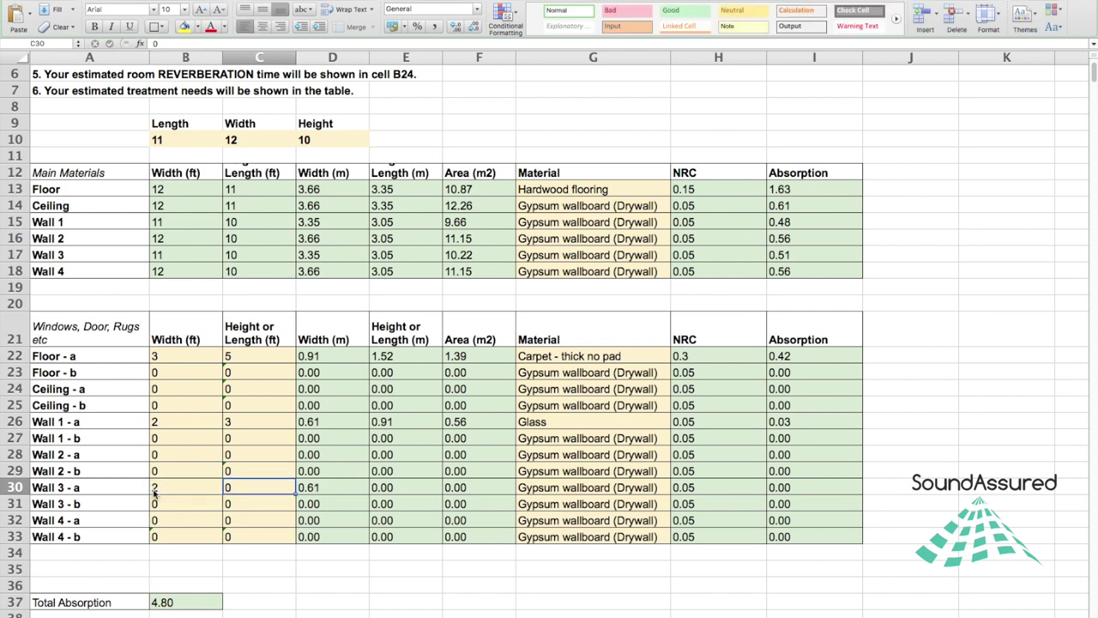
type("3")
key("Tab")
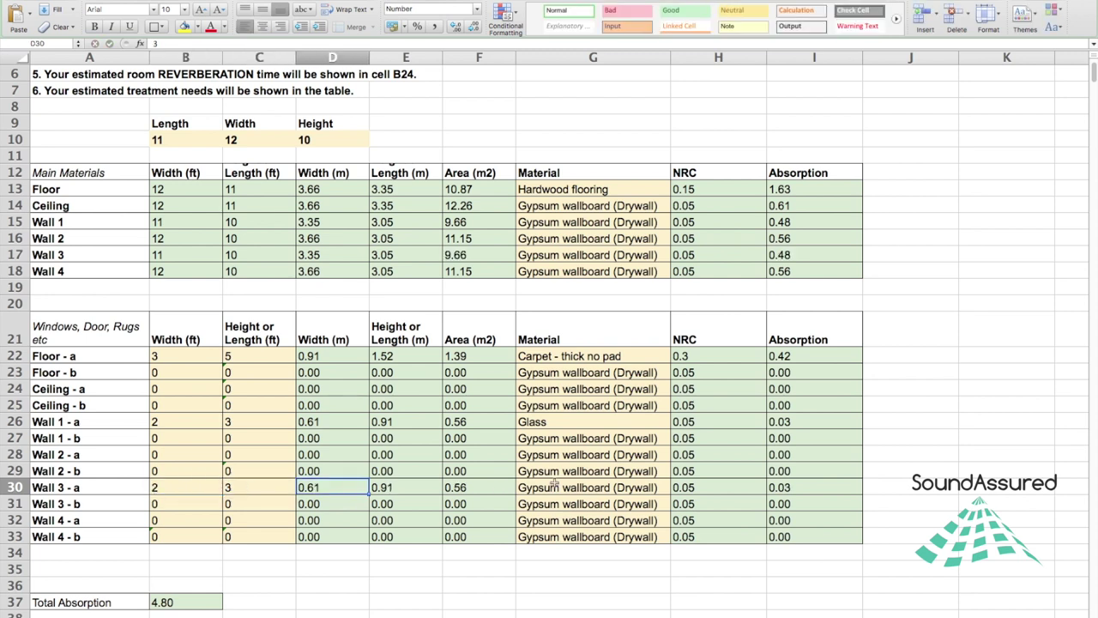
left_click(655, 485)
left_click(676, 487)
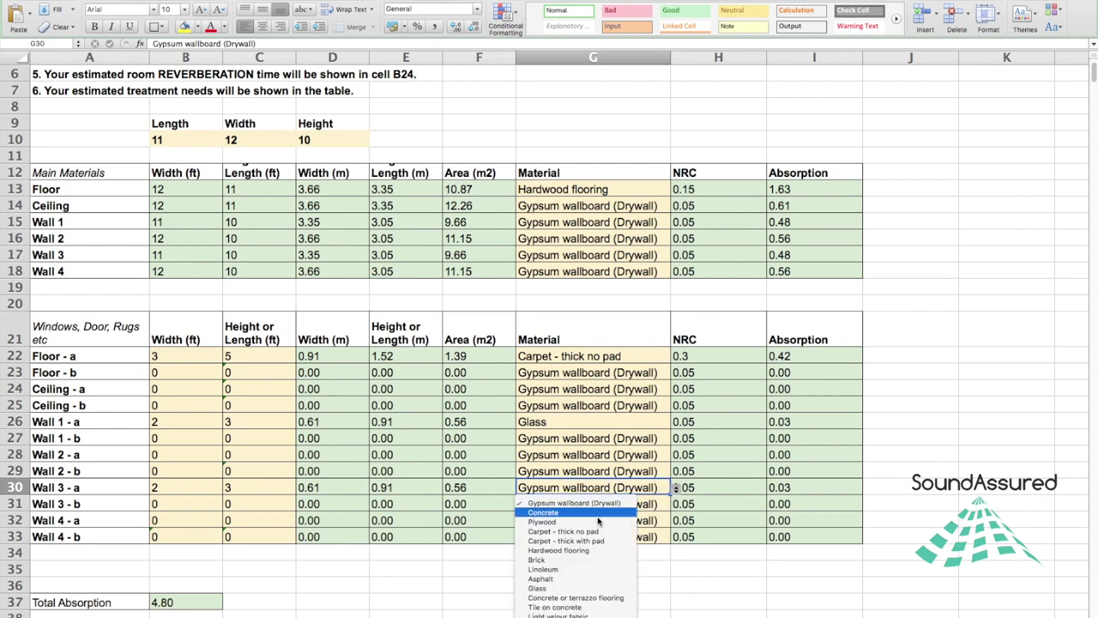
left_click(559, 587)
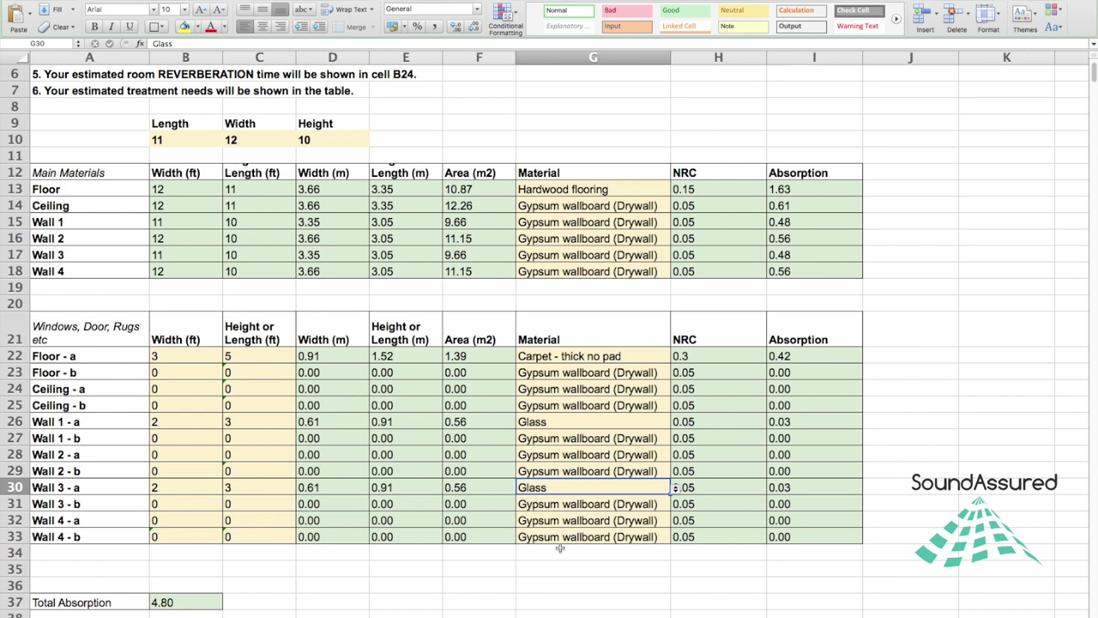
left_click(171, 455)
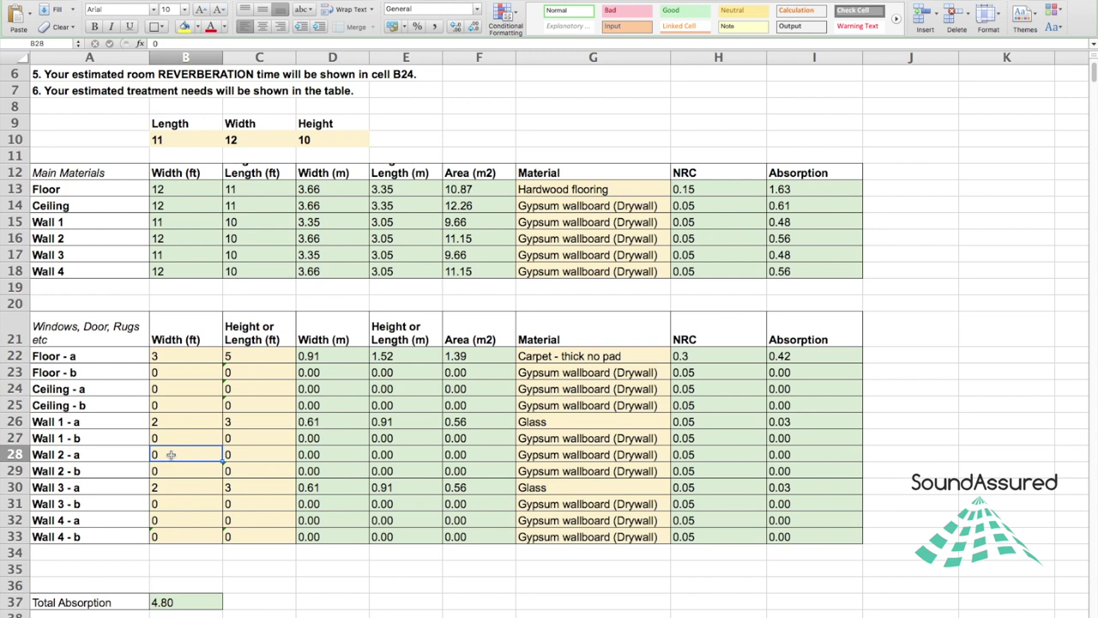
- Add a 3 by 6.5 ft Plywood door for Wall 2 - a
type("3")
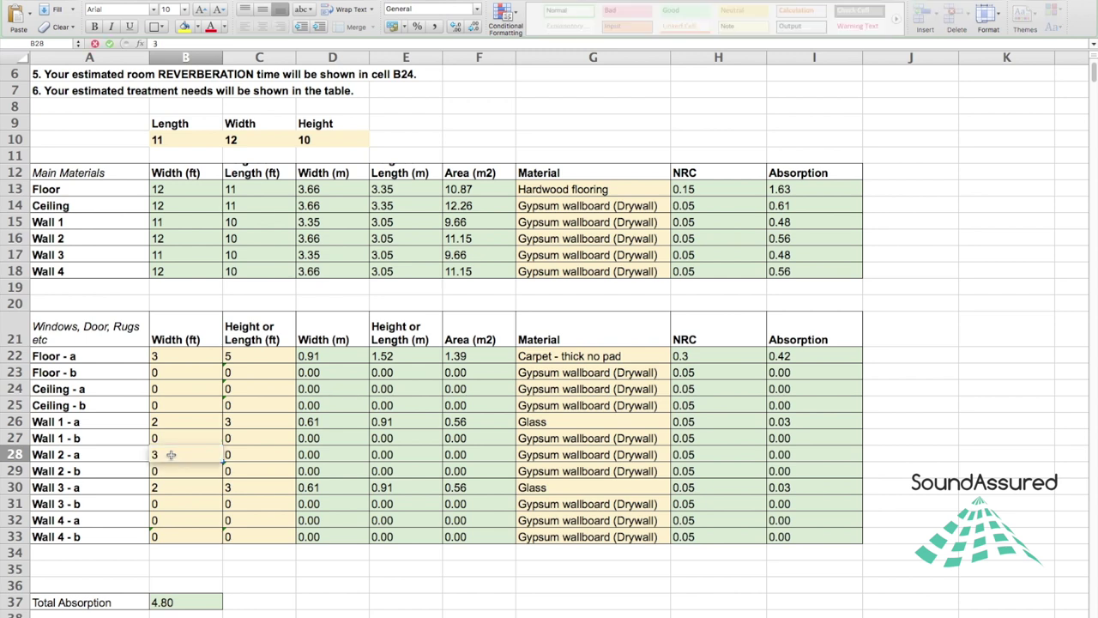
key("Tab")
type("6.5")
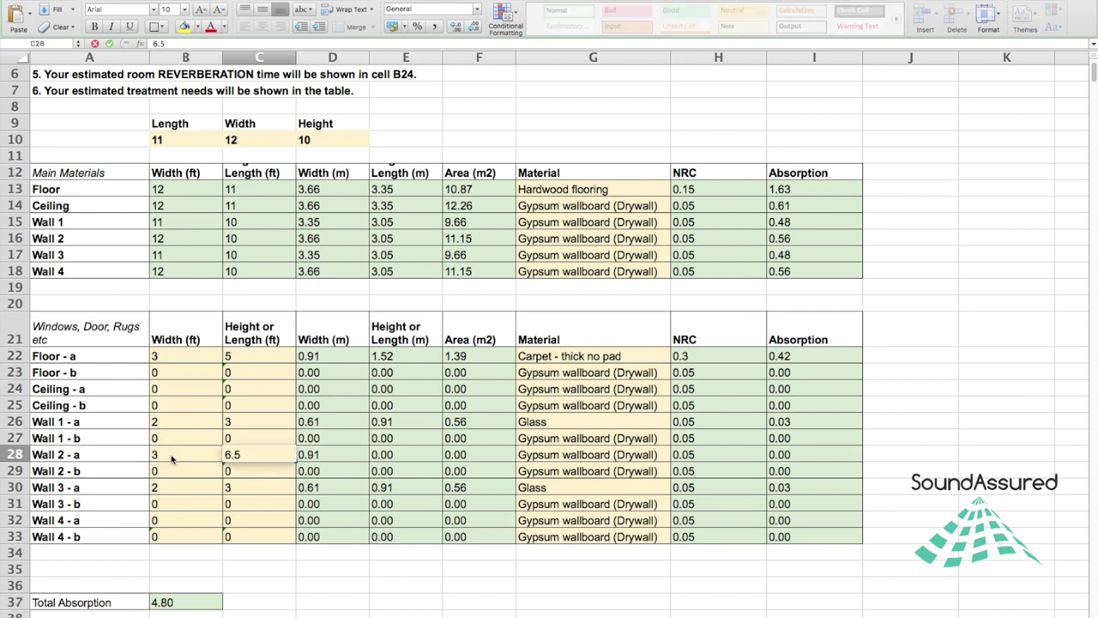
key("Tab")
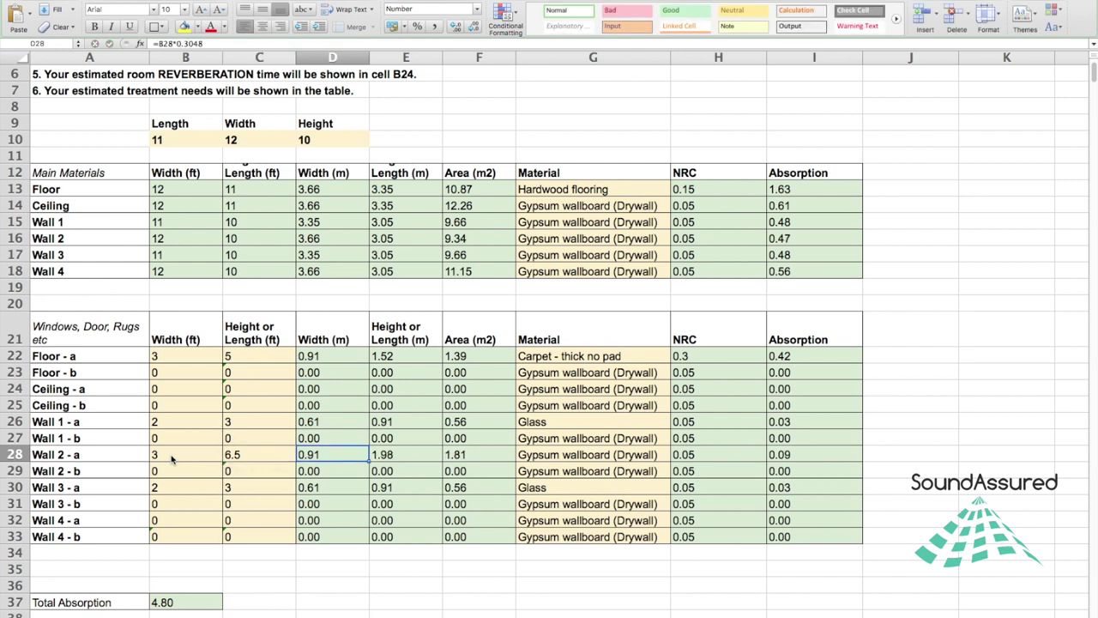
key("Tab")
key("Tab")
key("Tab")
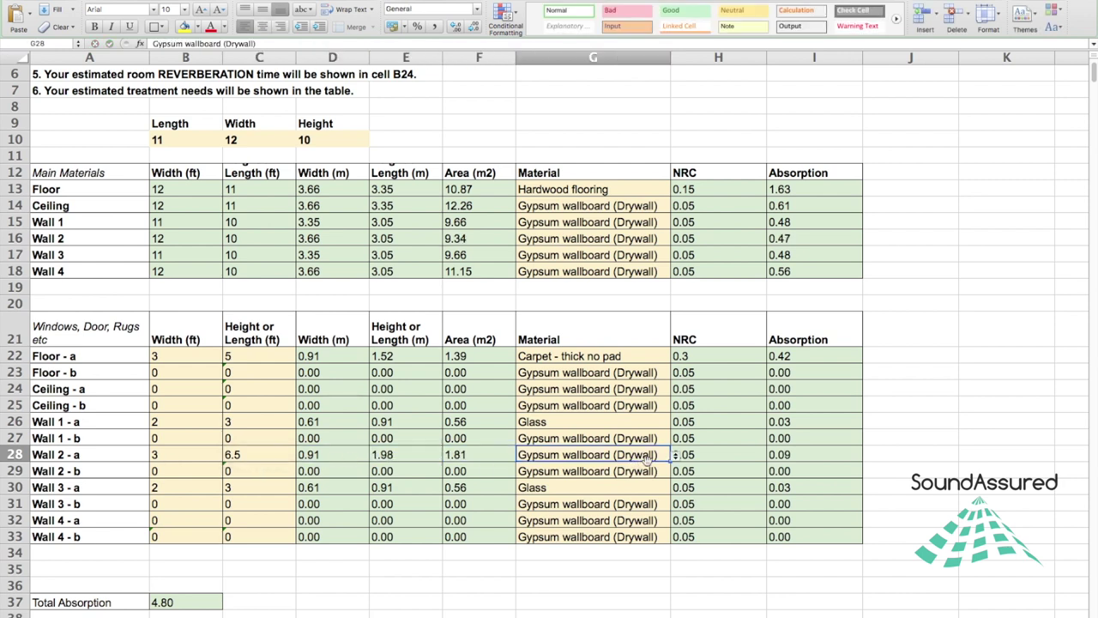
left_click(675, 458)
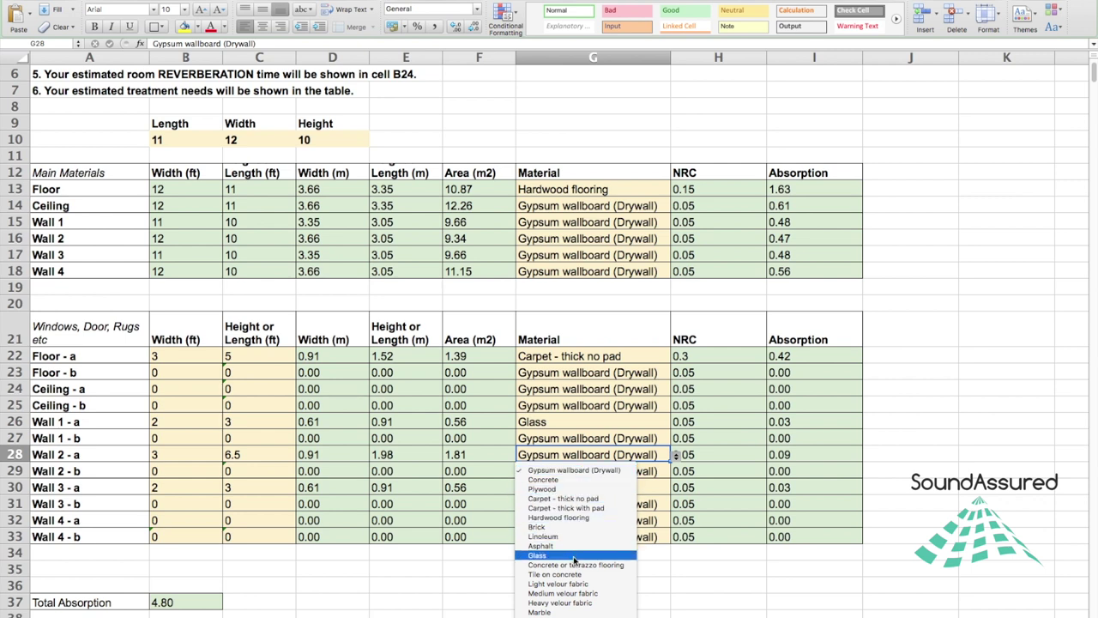
left_click(567, 489)
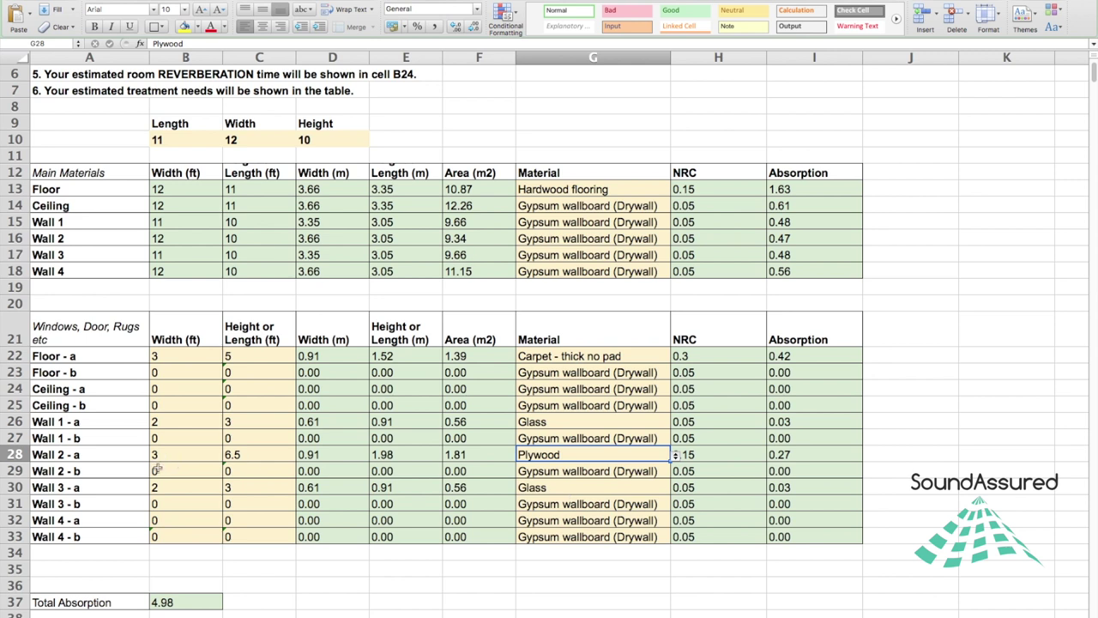
- Add a 3 by 6.5 ft Plywood door for Wall 4 - a
left_click(161, 520)
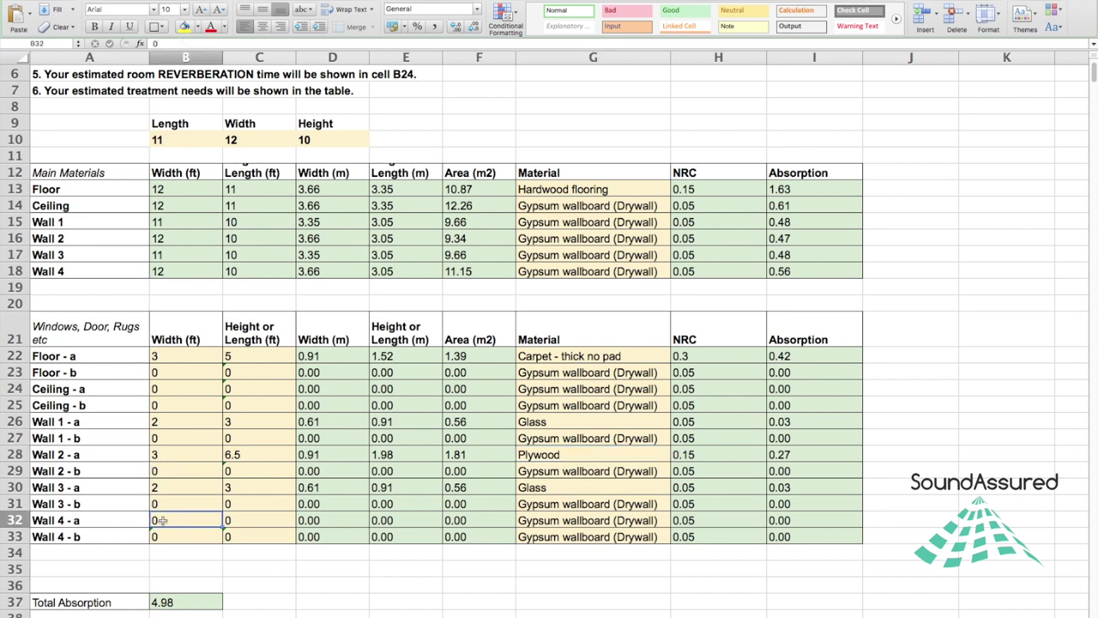
type("3")
key("Tab")
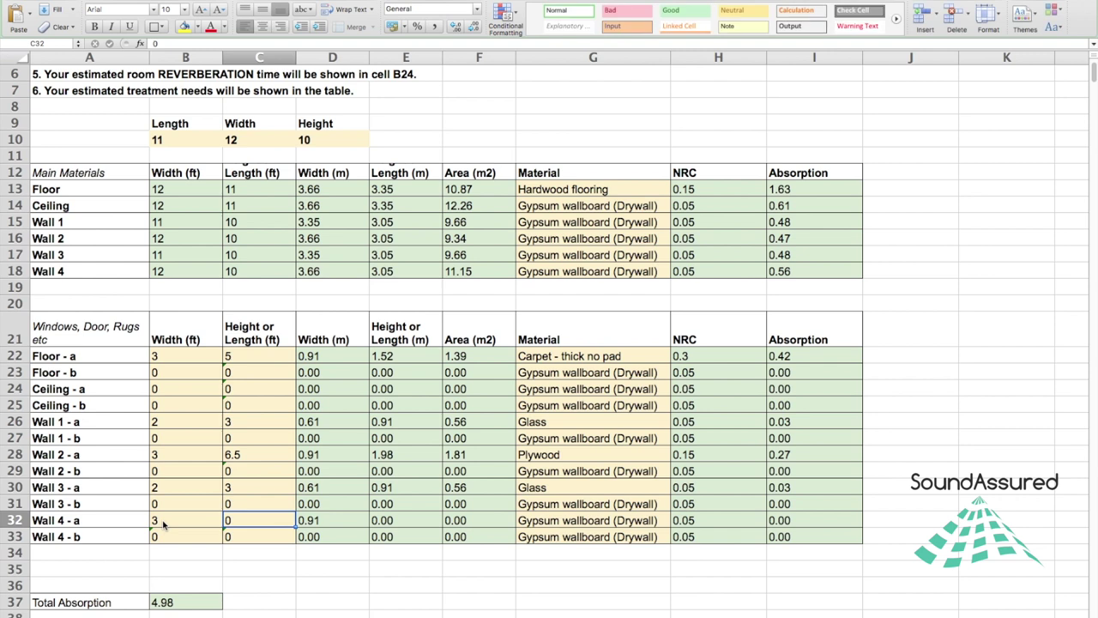
type("6")
key("Tab")
key("Tab")
key("Tab")
key("Tab")
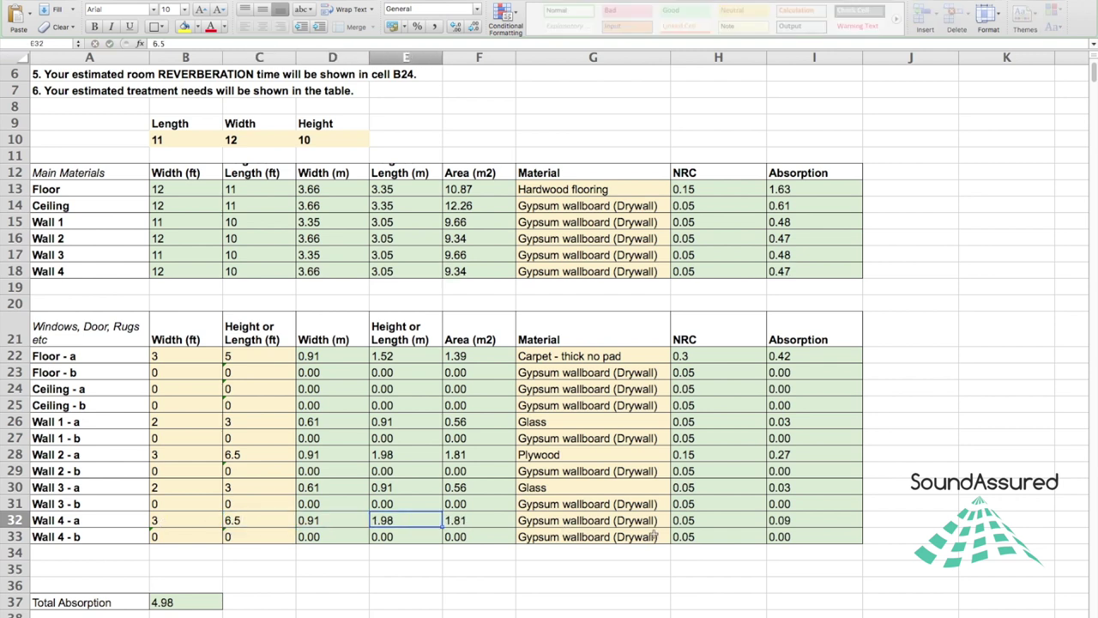
left_click(675, 521)
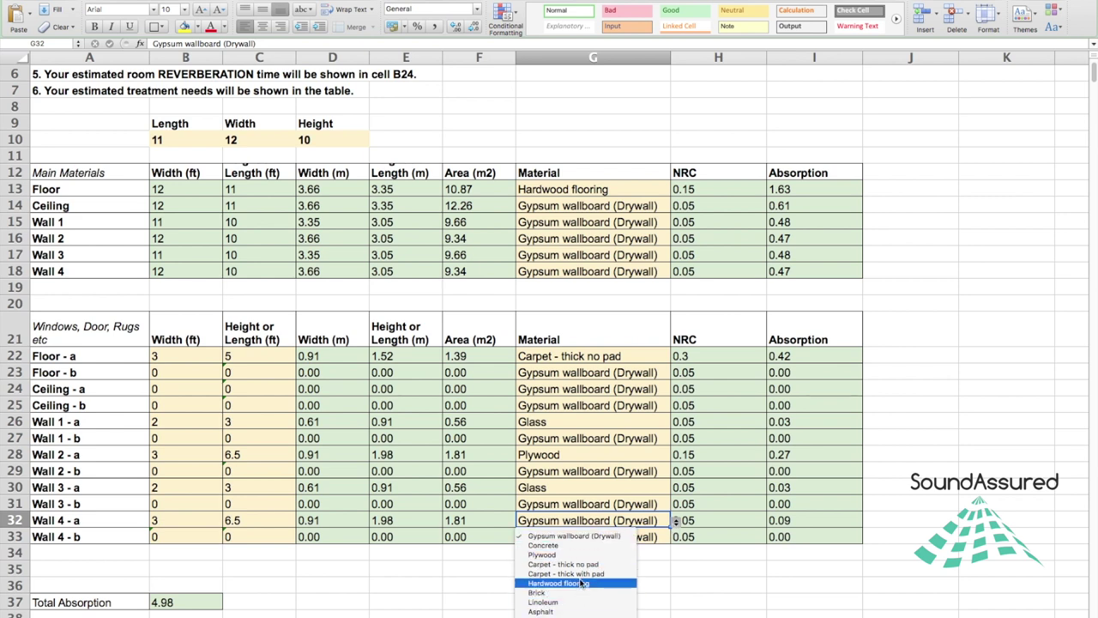
left_click(561, 554)
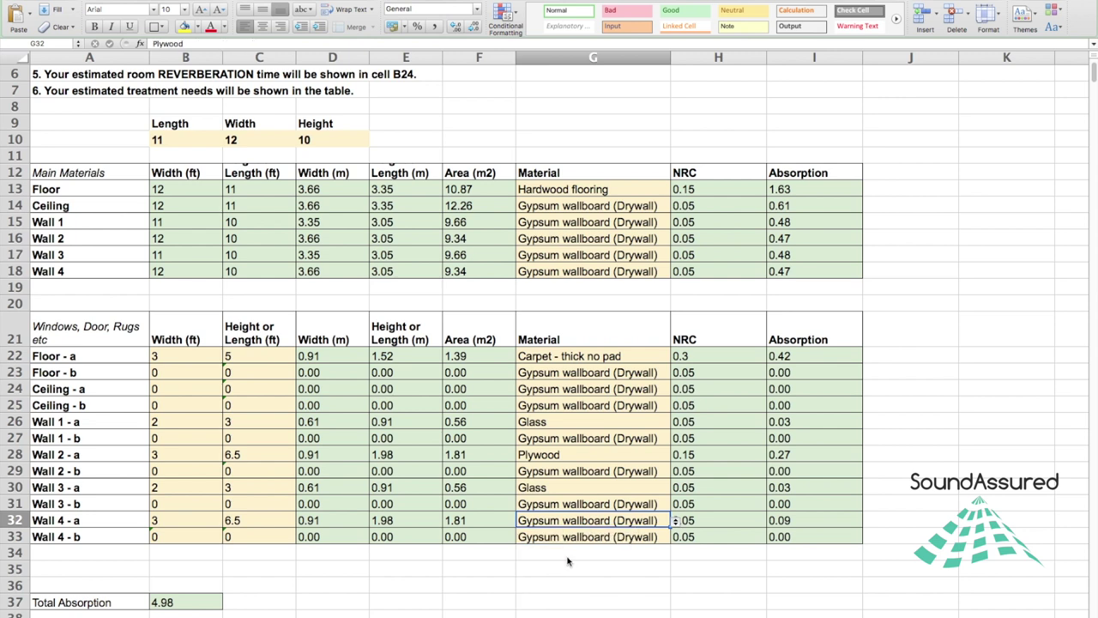
left_click(946, 487)
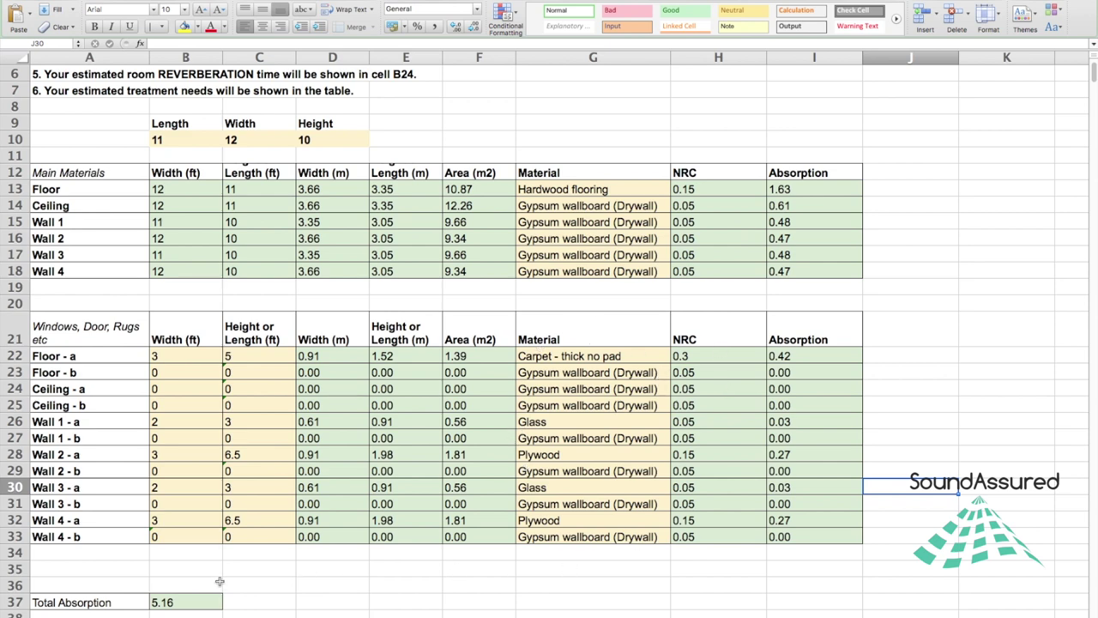
- Inspect the Total Absorption 5.16, Volume 37.38 and T60 1.16 s formulas
left_click(192, 584)
scroll(192, 585, "down", 5)
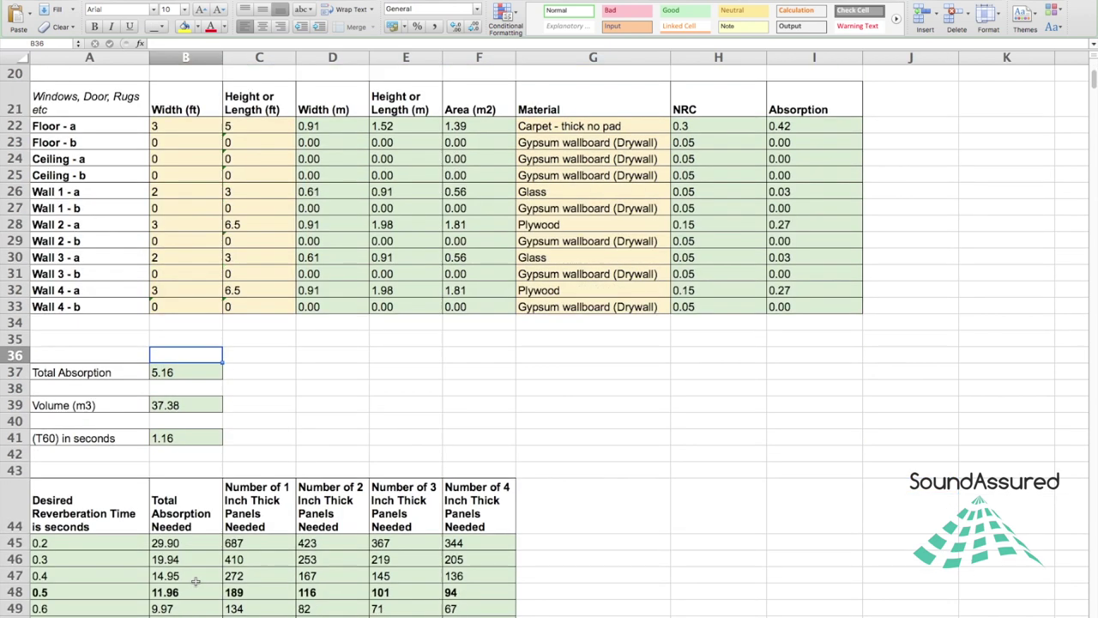
left_click(175, 372)
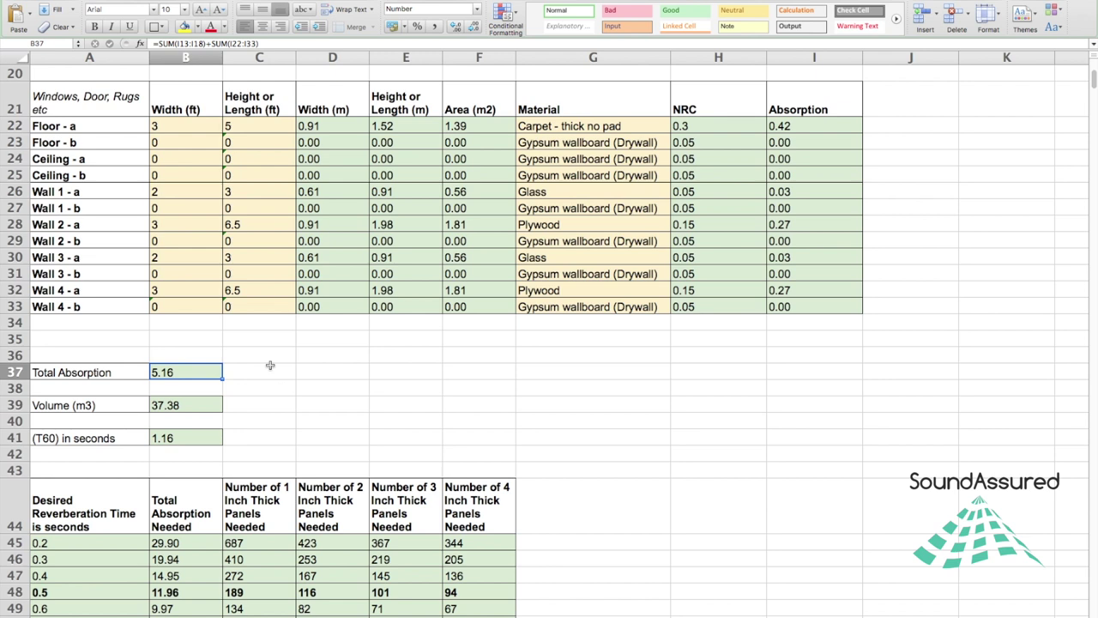
left_click(184, 402)
left_click(109, 438)
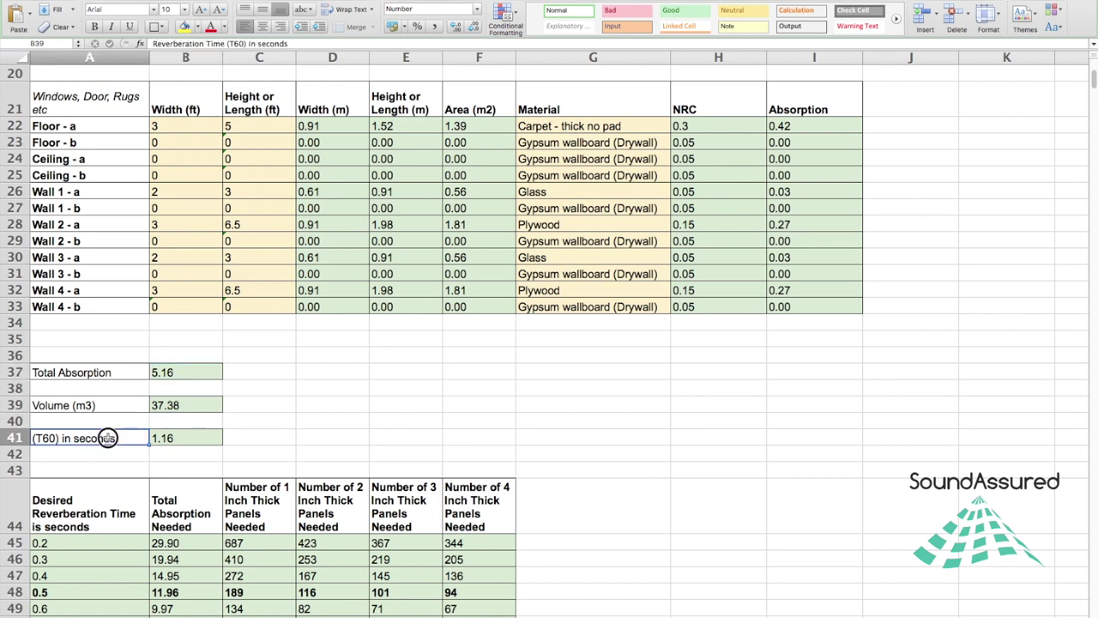
left_click(195, 438)
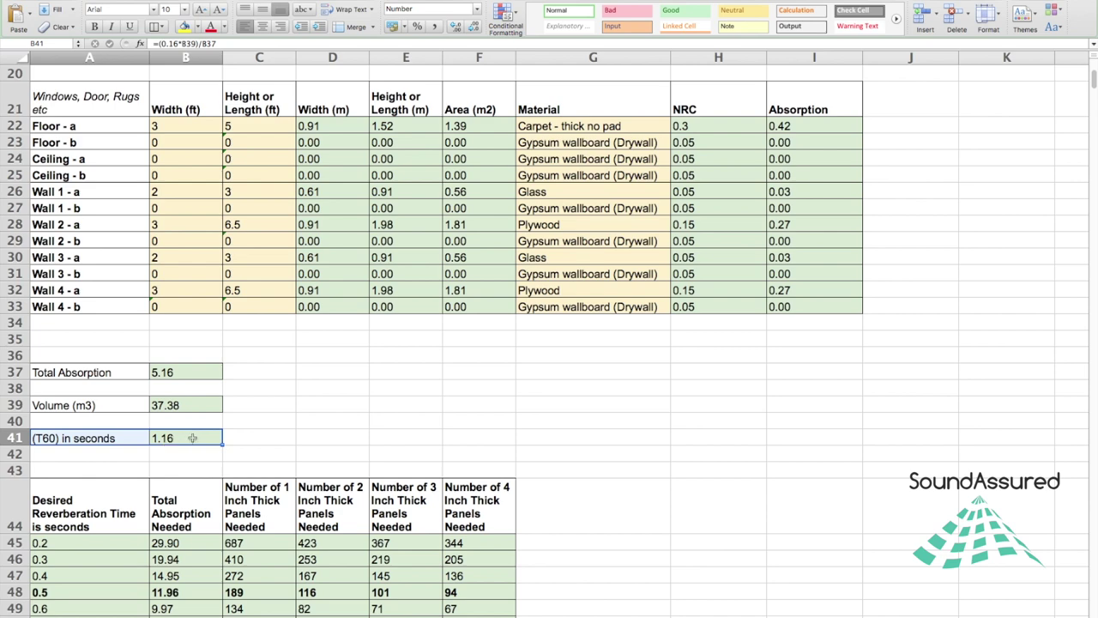
left_click(347, 438)
scroll(371, 440, "down", 3)
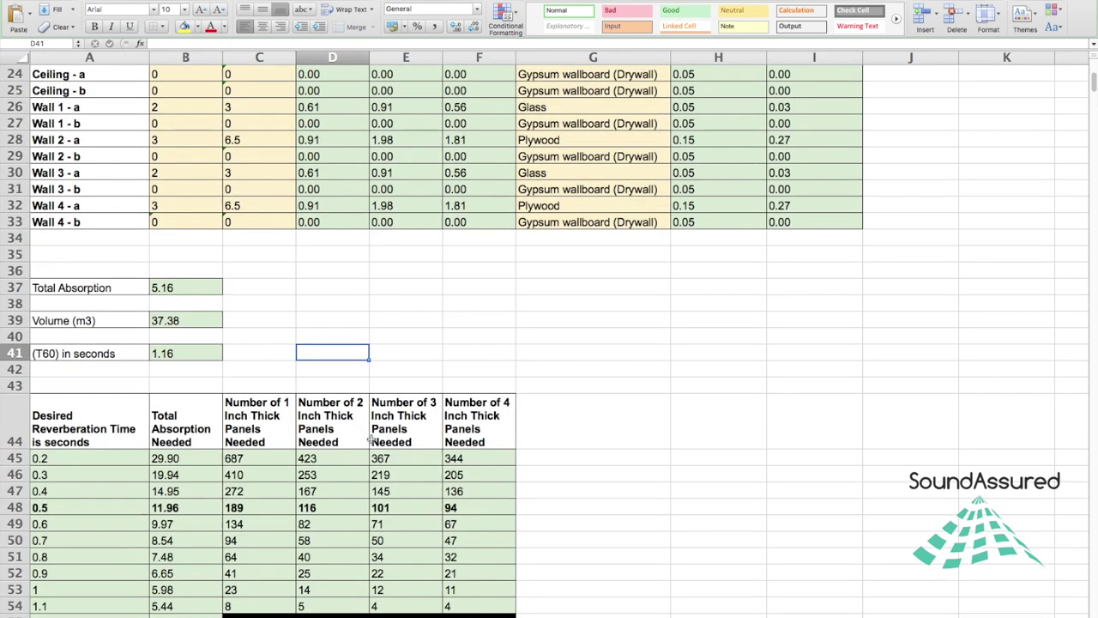
scroll(371, 438, "down", 1)
left_click_drag(86, 474, 466, 468)
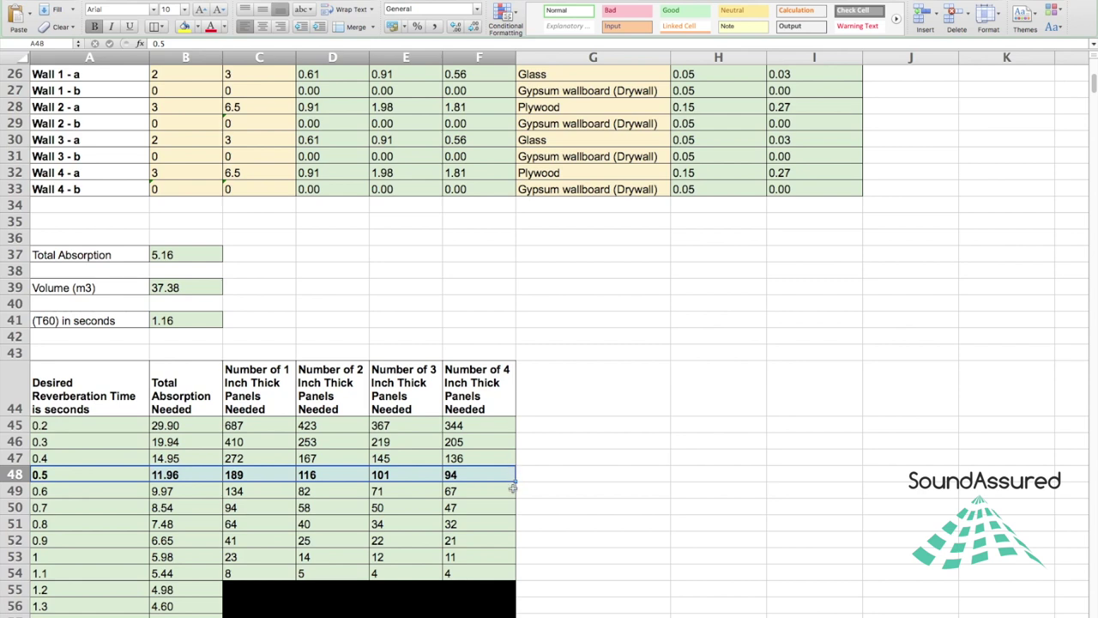
left_click_drag(467, 388, 71, 475)
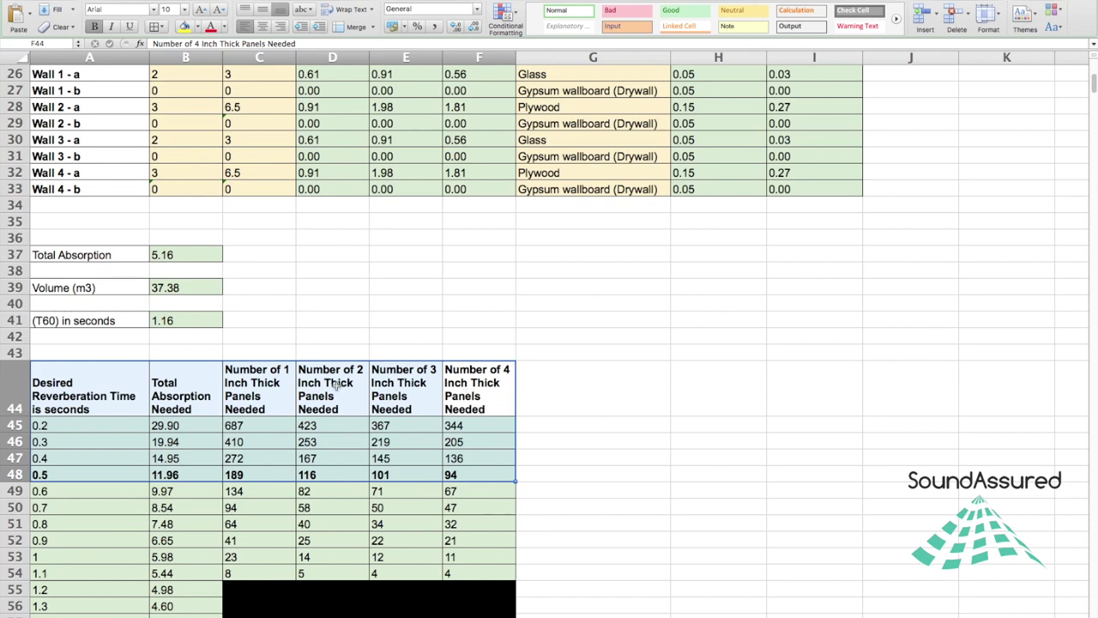
left_click_drag(266, 383, 450, 475)
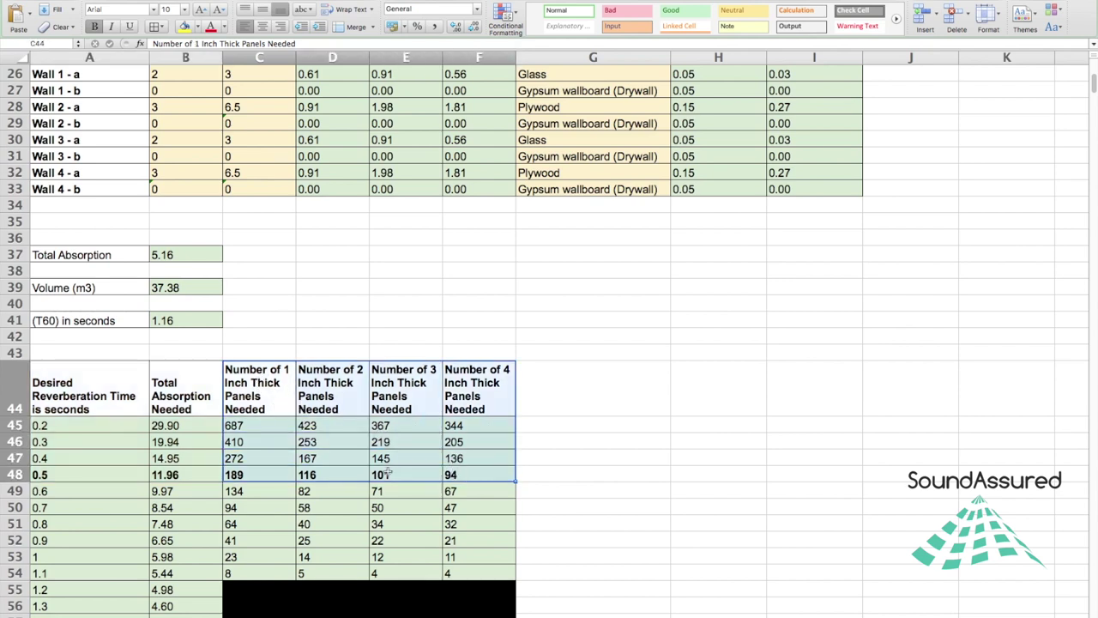
left_click(397, 392)
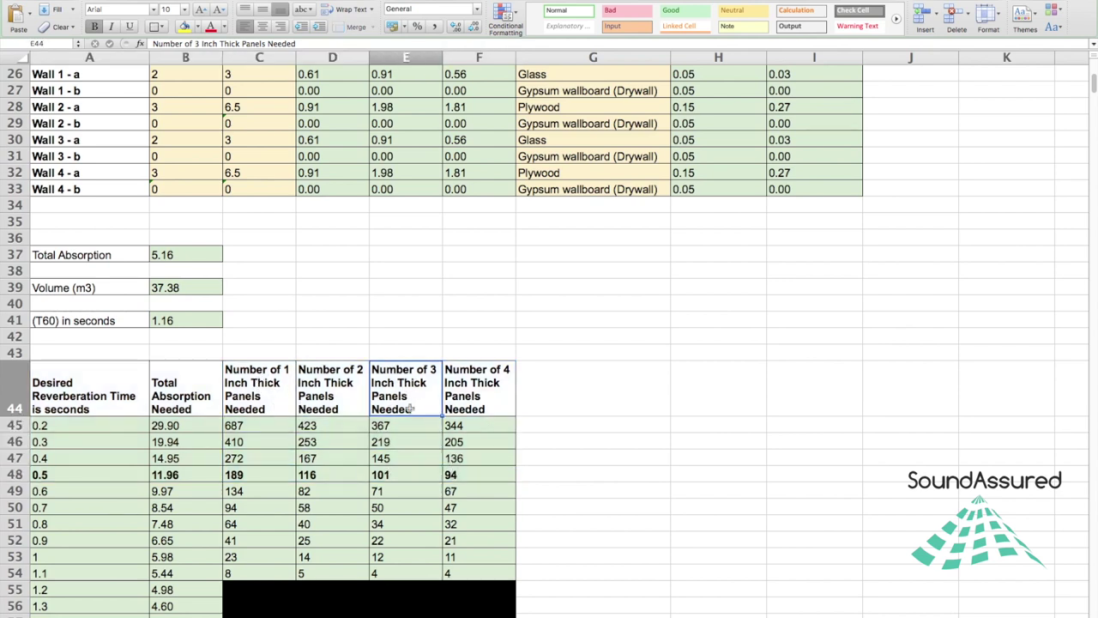
left_click(394, 473)
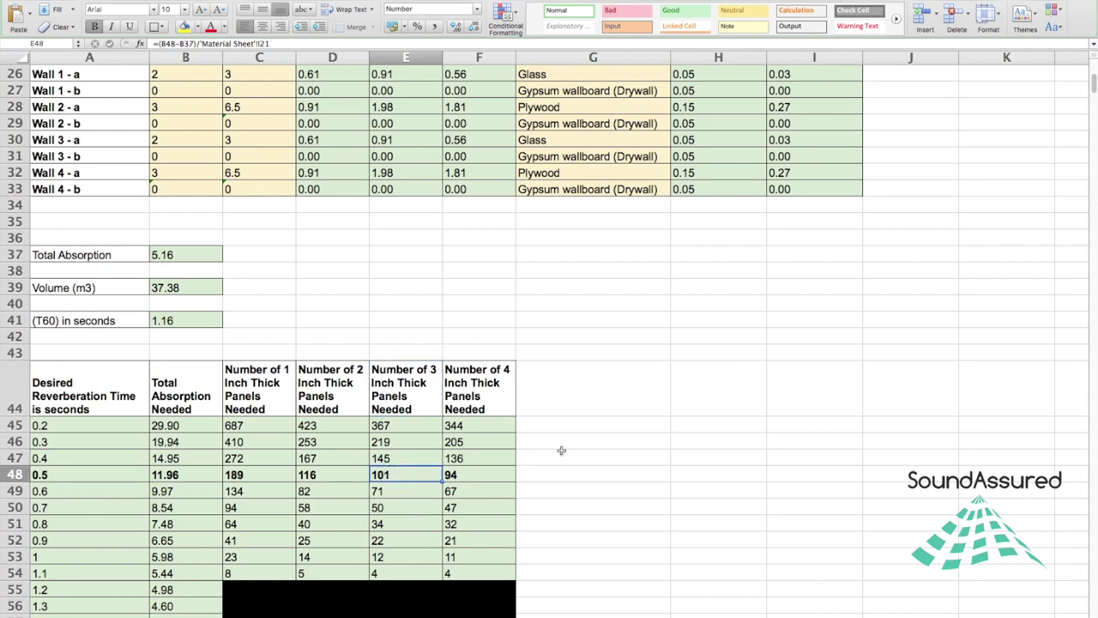
left_click(480, 474)
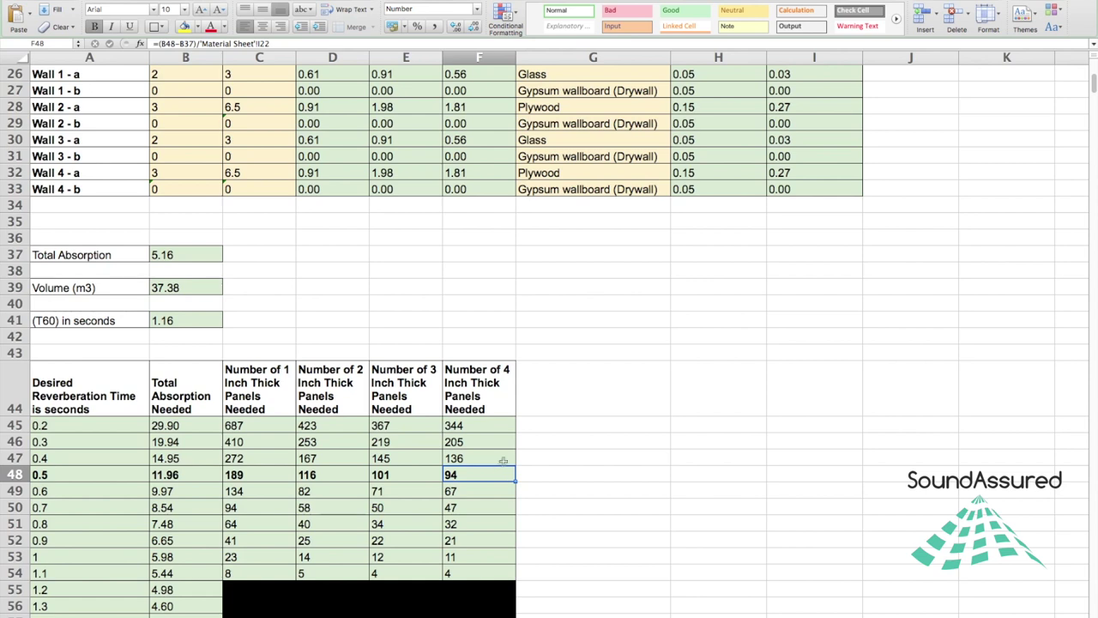
left_click(308, 475)
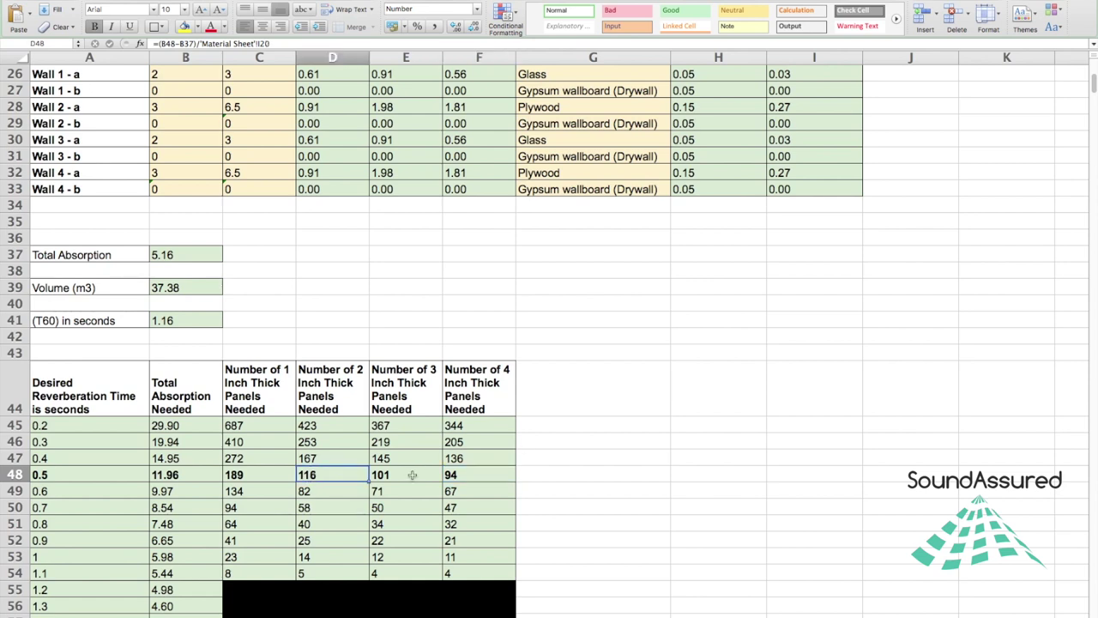
left_click(240, 476)
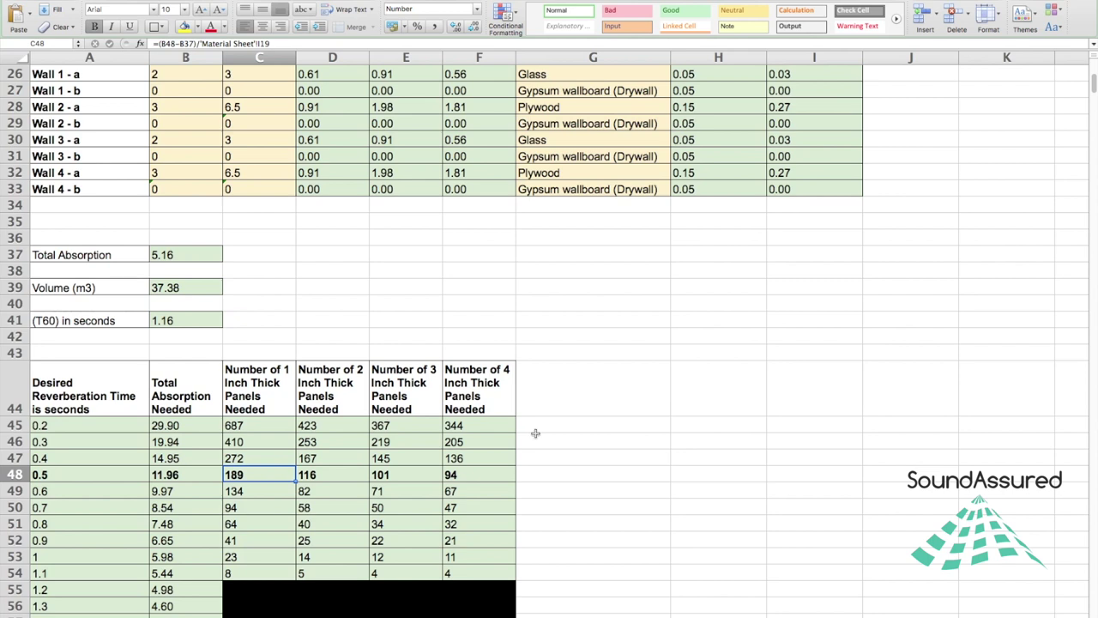
left_click_drag(471, 386, 482, 481)
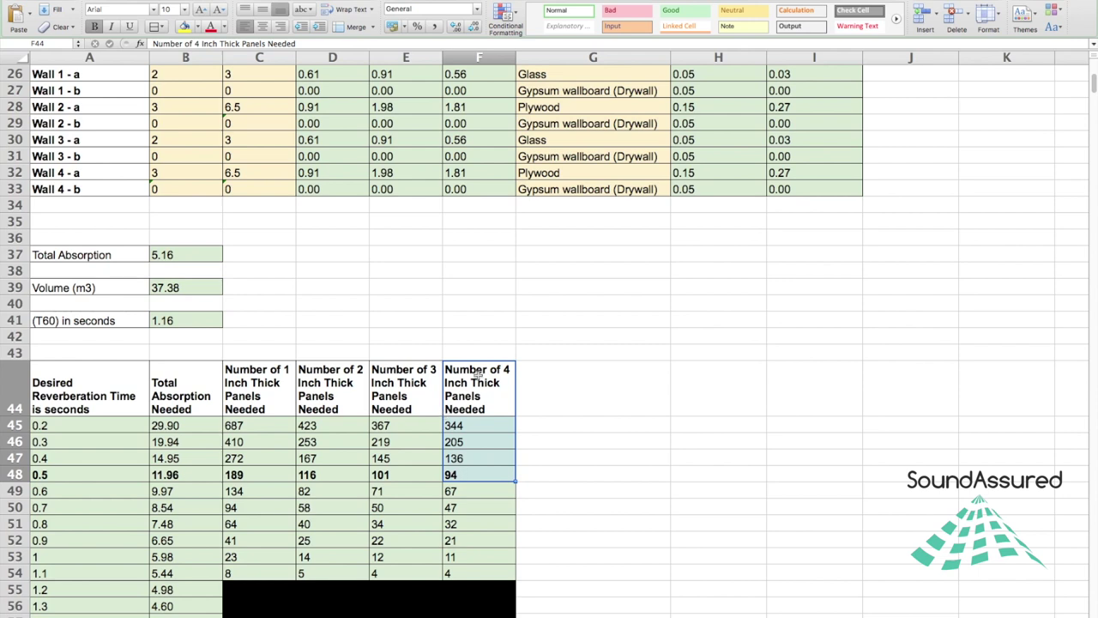
left_click_drag(482, 389, 506, 474)
left_click(402, 269)
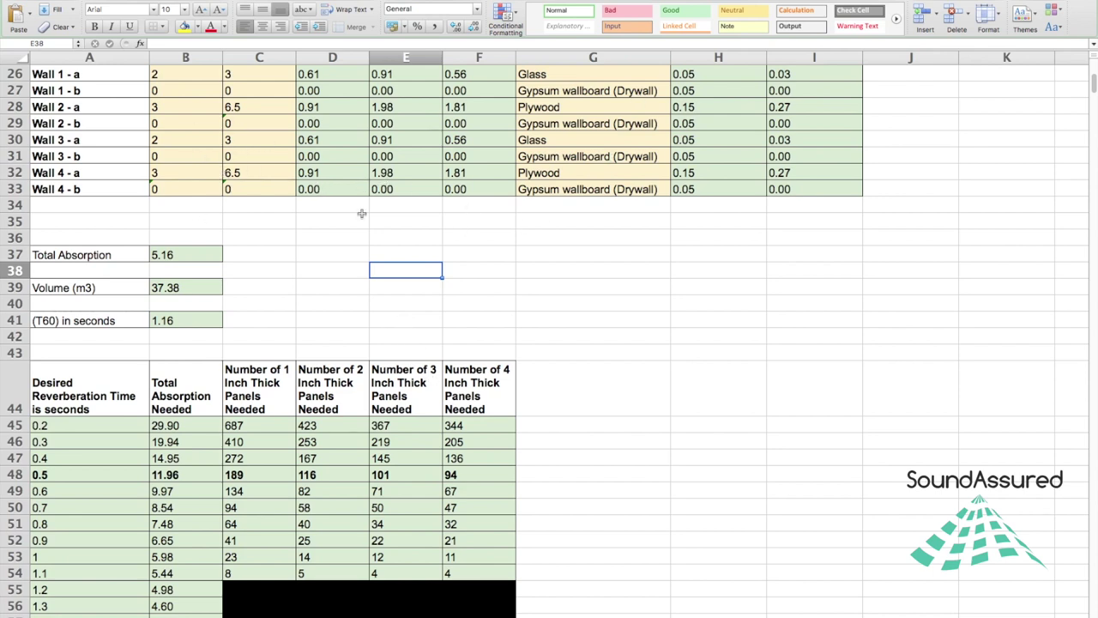
scroll(215, 288, "up", 5)
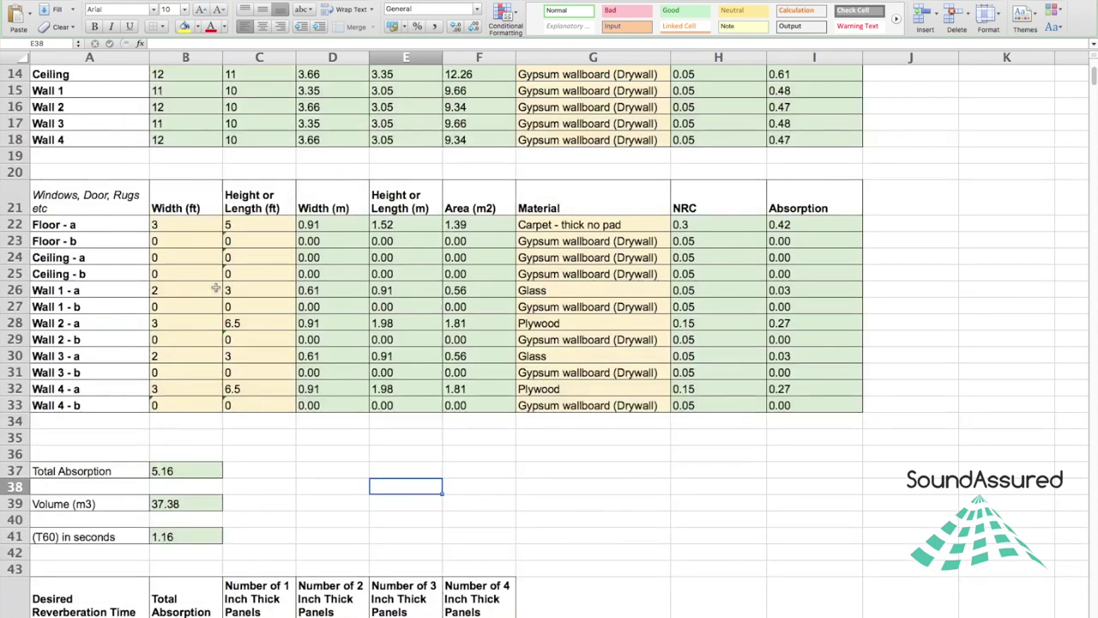
- Give Wall 1 - b an 8 by 6 ft panel of 4 Inch Wedge Acoustic Foam
left_click(163, 307)
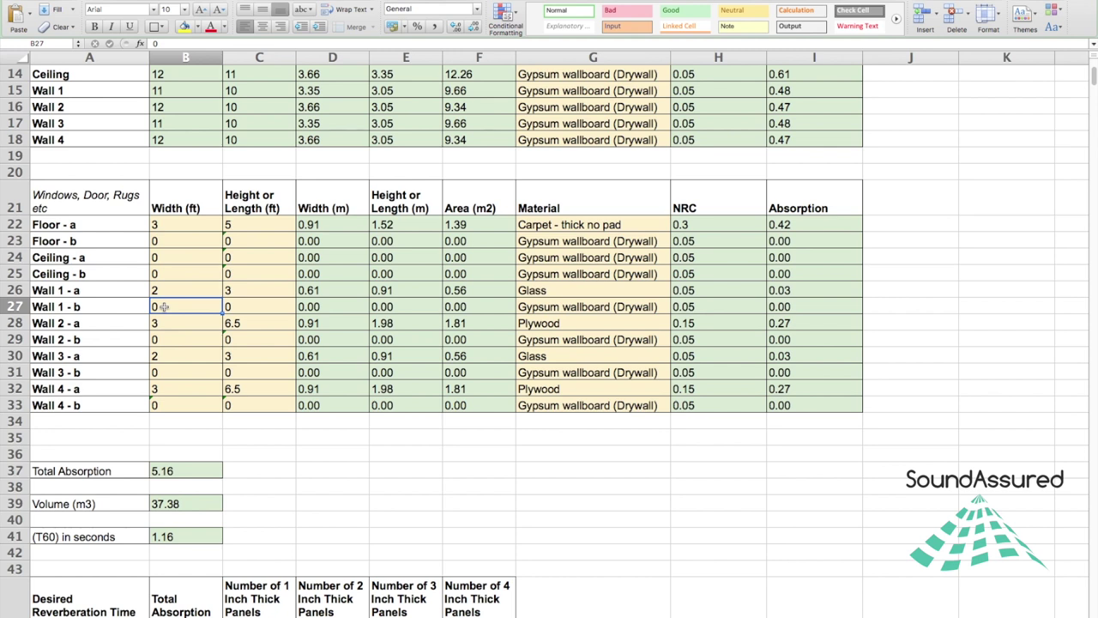
type("8")
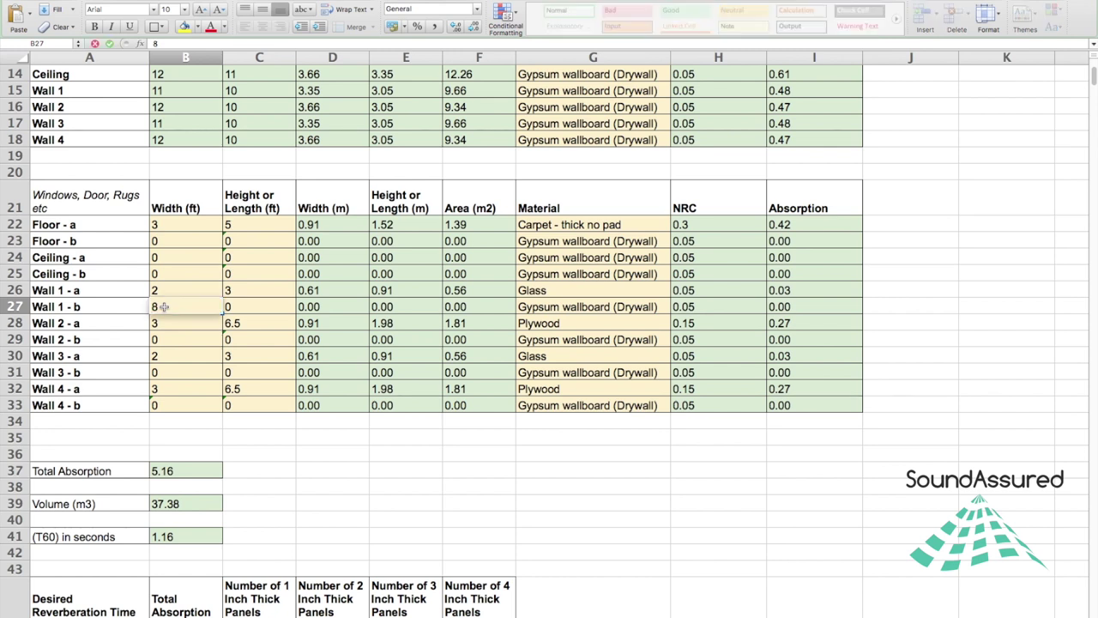
key("Tab")
type("6")
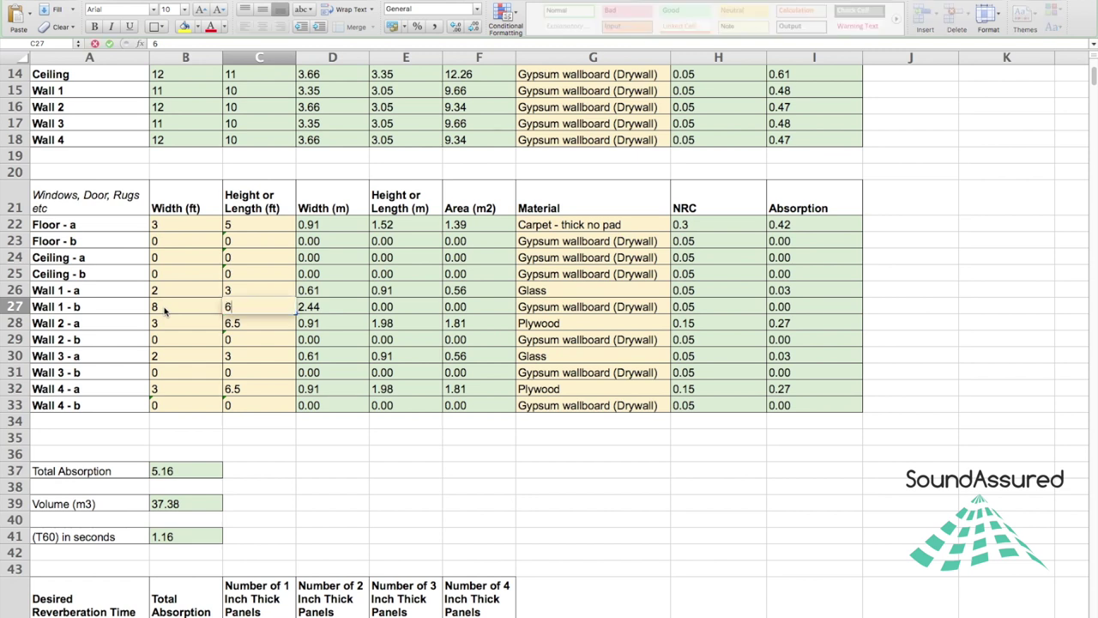
key("Tab")
left_click(659, 307)
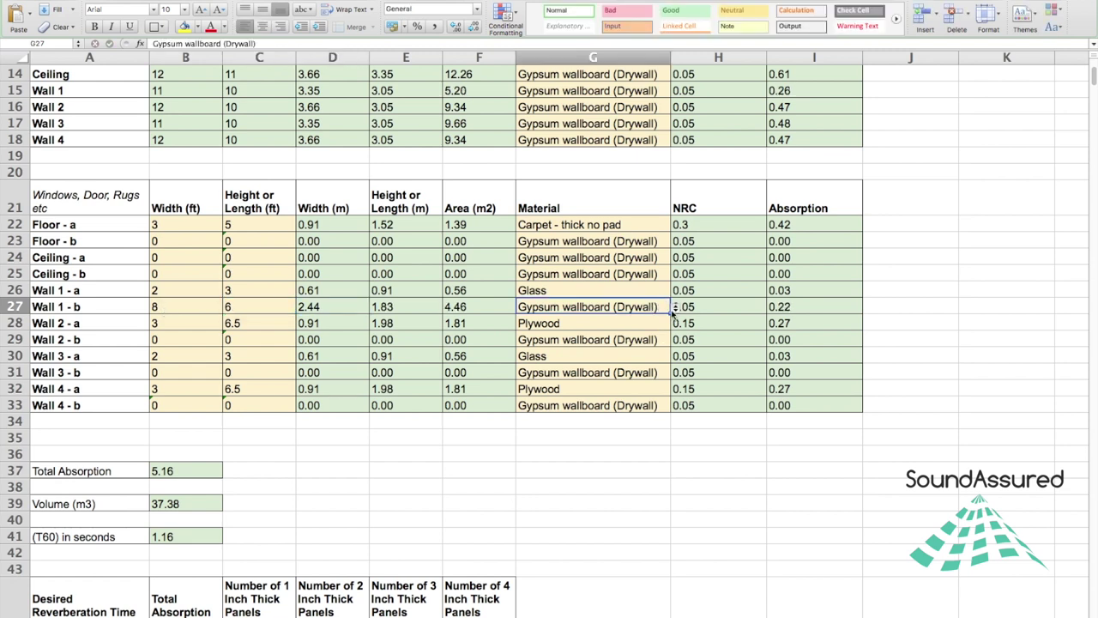
left_click(676, 311)
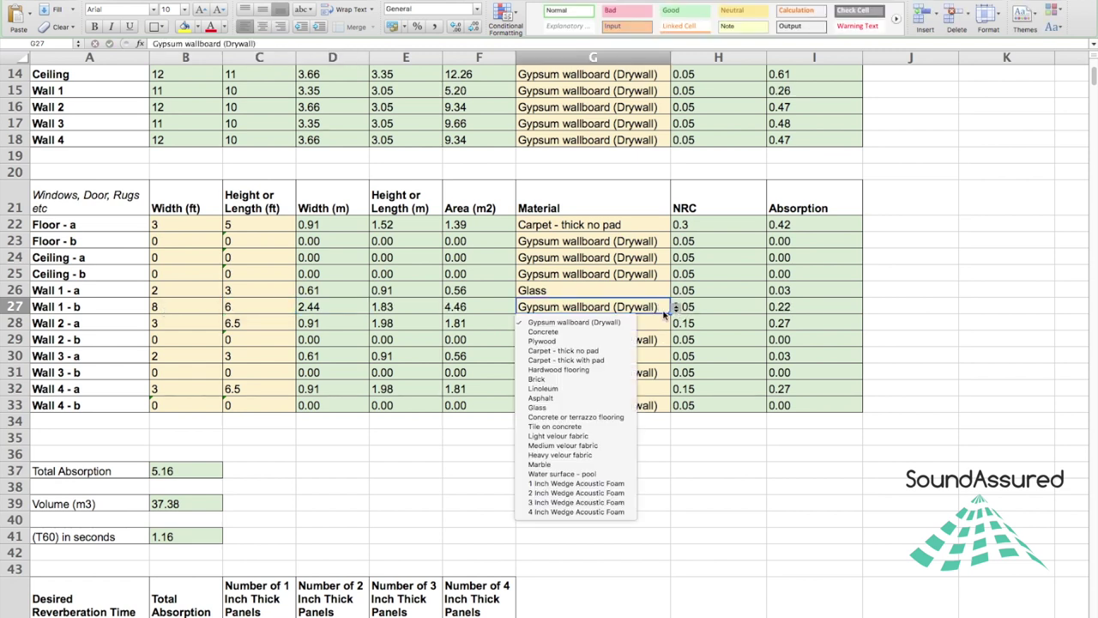
left_click(589, 517)
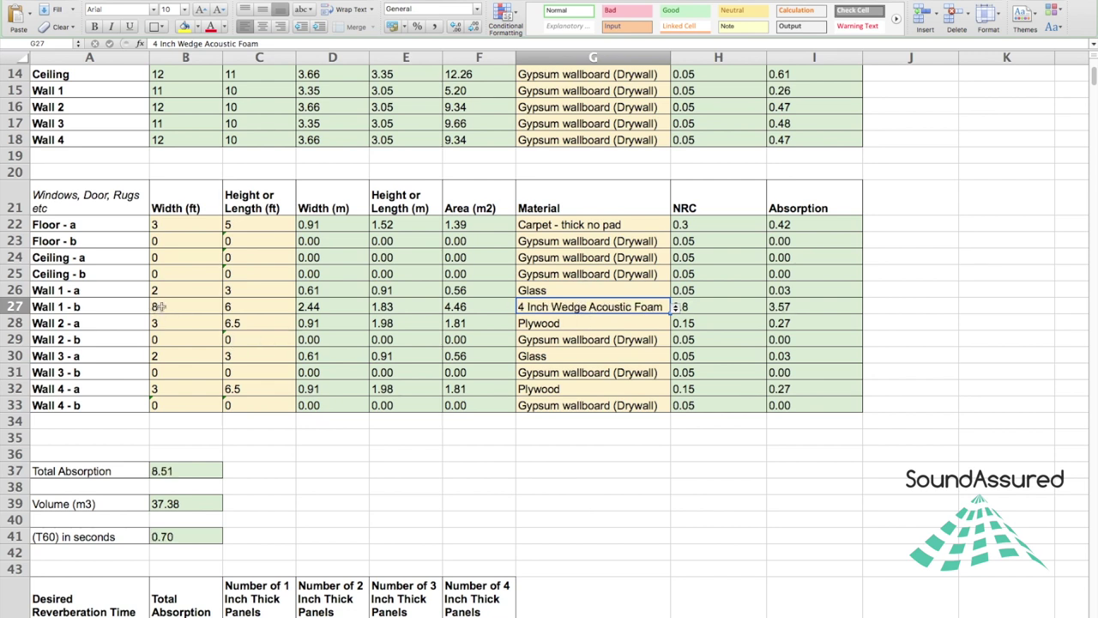
left_click(176, 372)
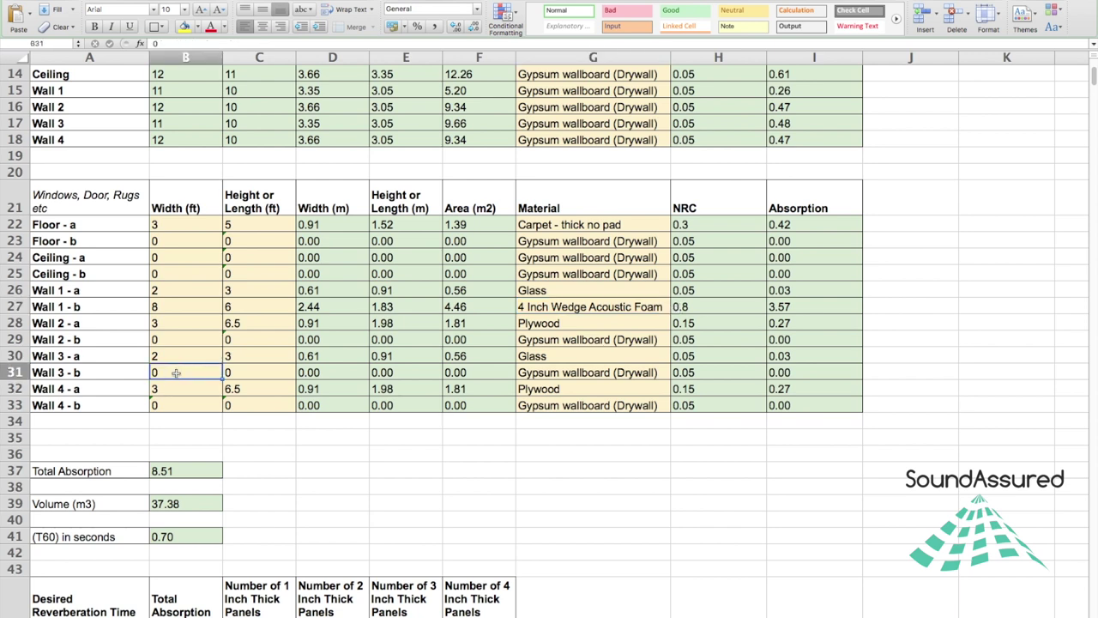
- Give Wall 3 - b an 8 by 6 ft 4 Inch Wedge Acoustic Foam panel and check its absorption
type("8")
key("Tab")
type("6")
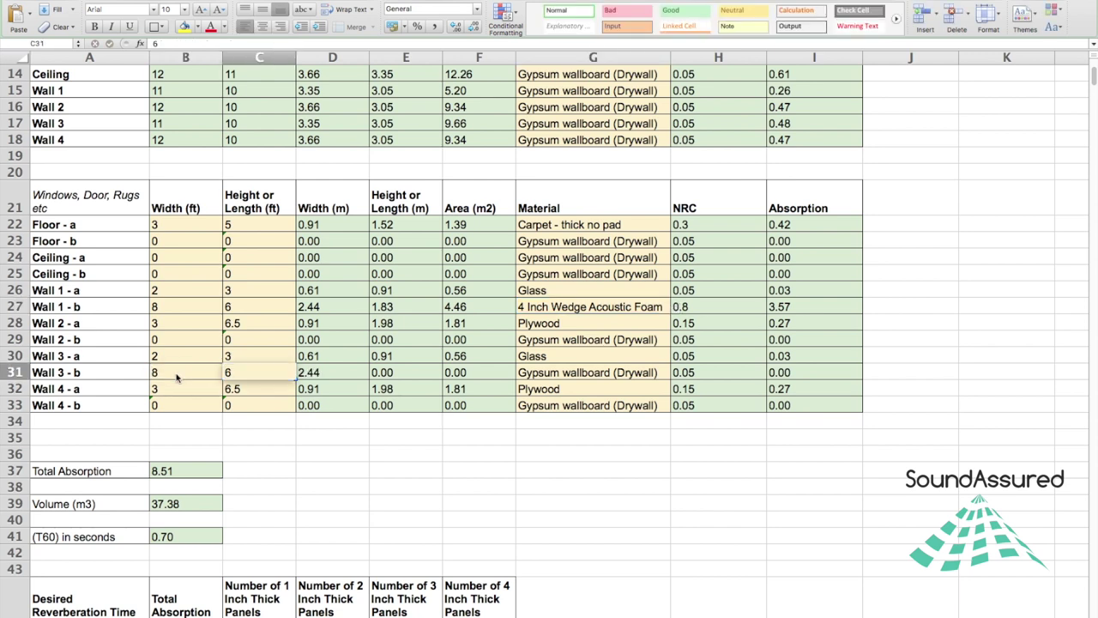
key("Tab")
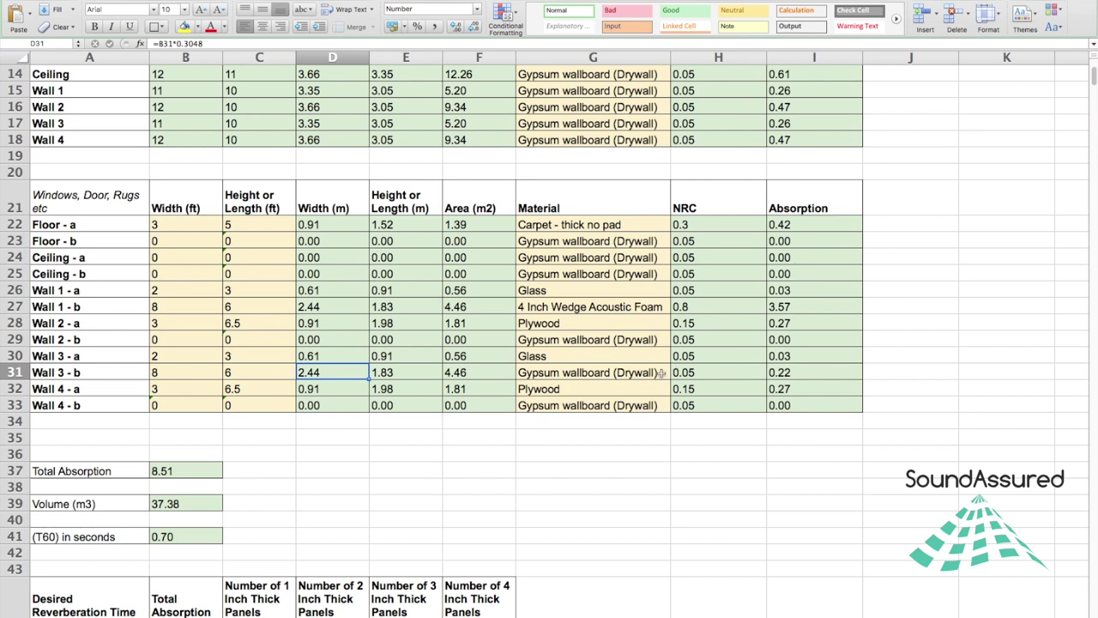
left_click(665, 372)
left_click(675, 373)
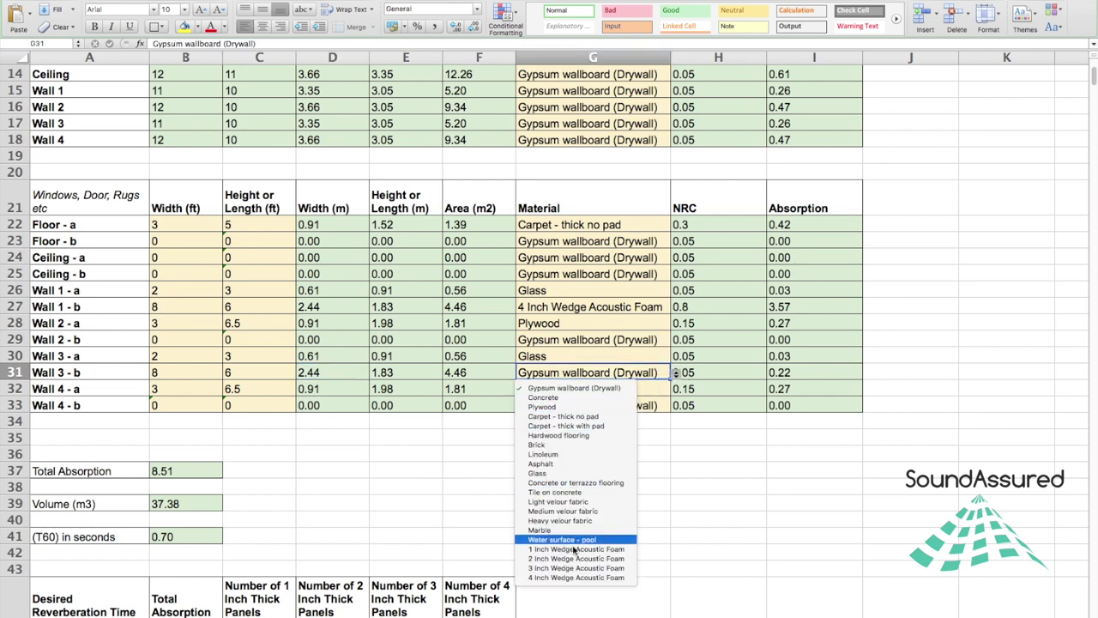
left_click(563, 577)
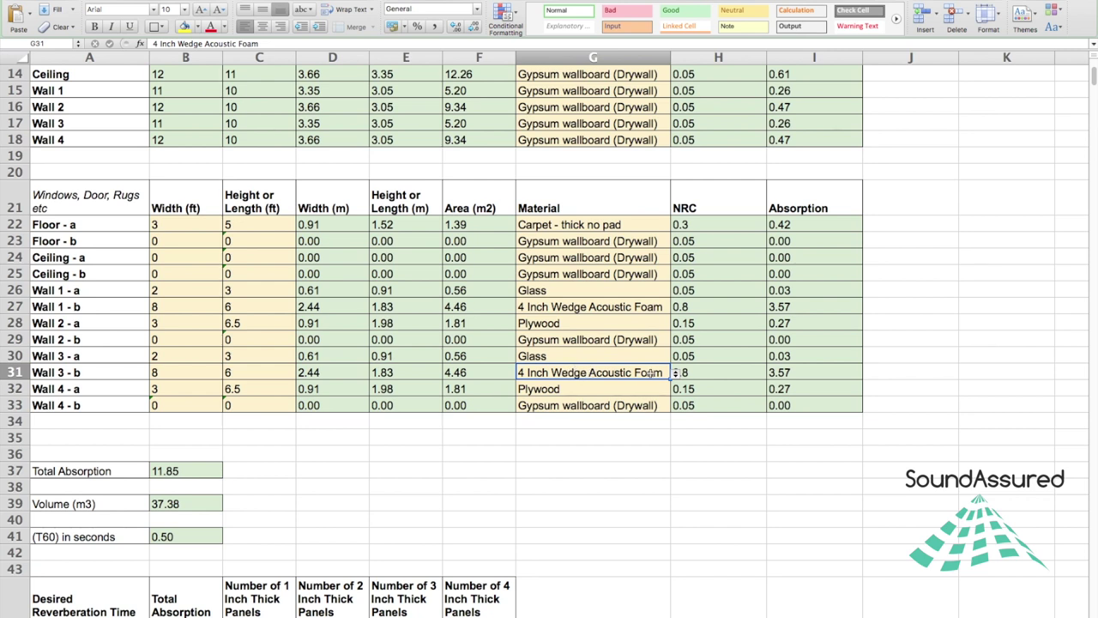
left_click(801, 374)
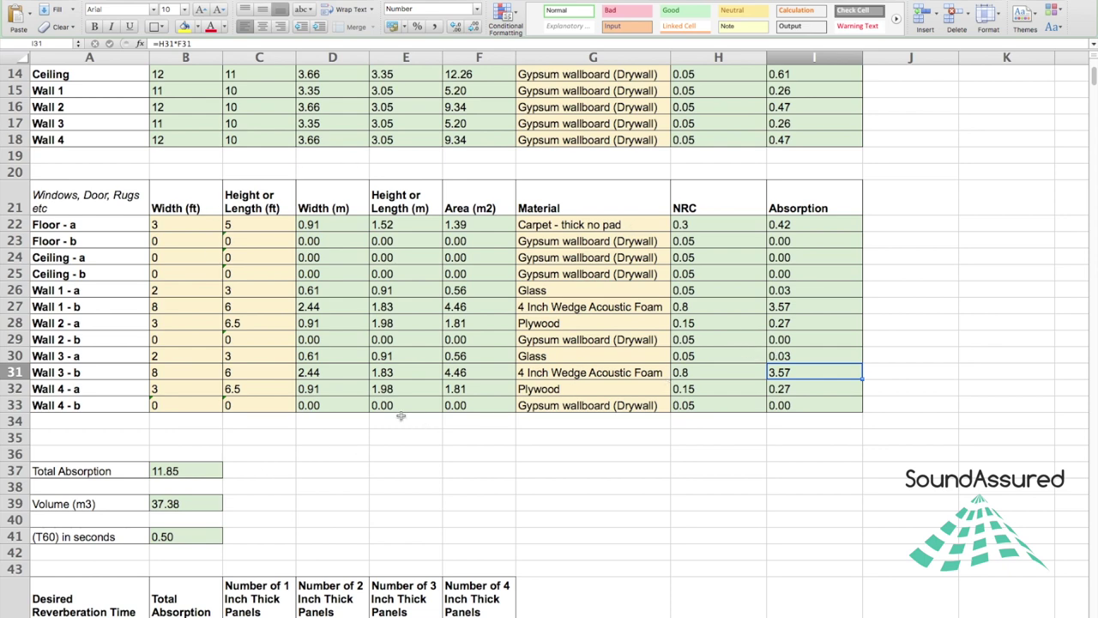
scroll(294, 464, "down", 5)
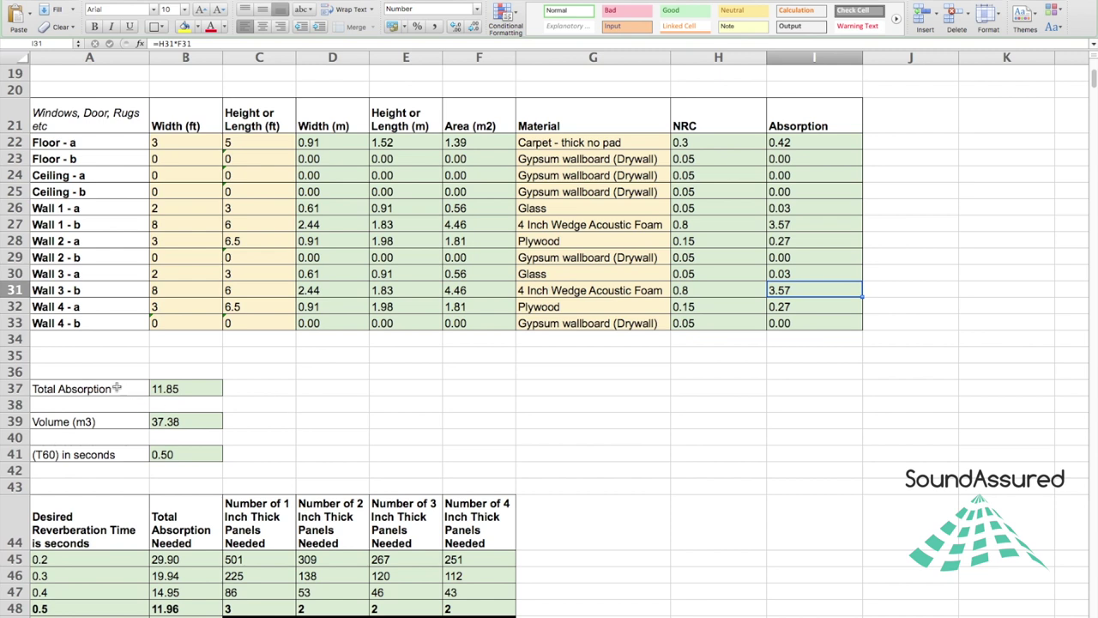
left_click_drag(72, 390, 191, 387)
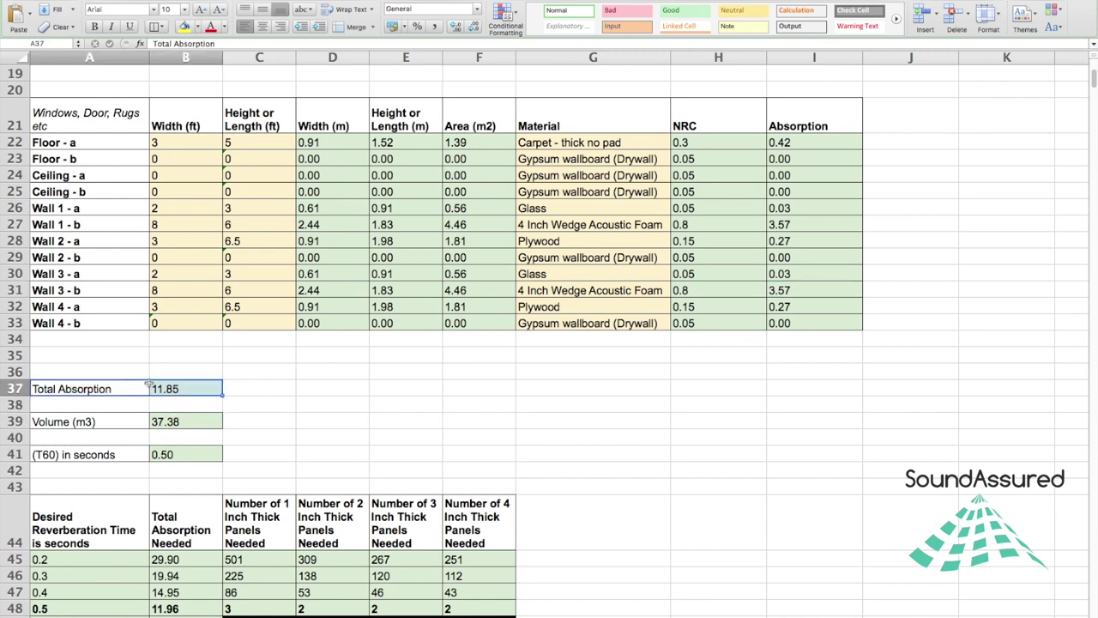
left_click_drag(83, 454, 190, 456)
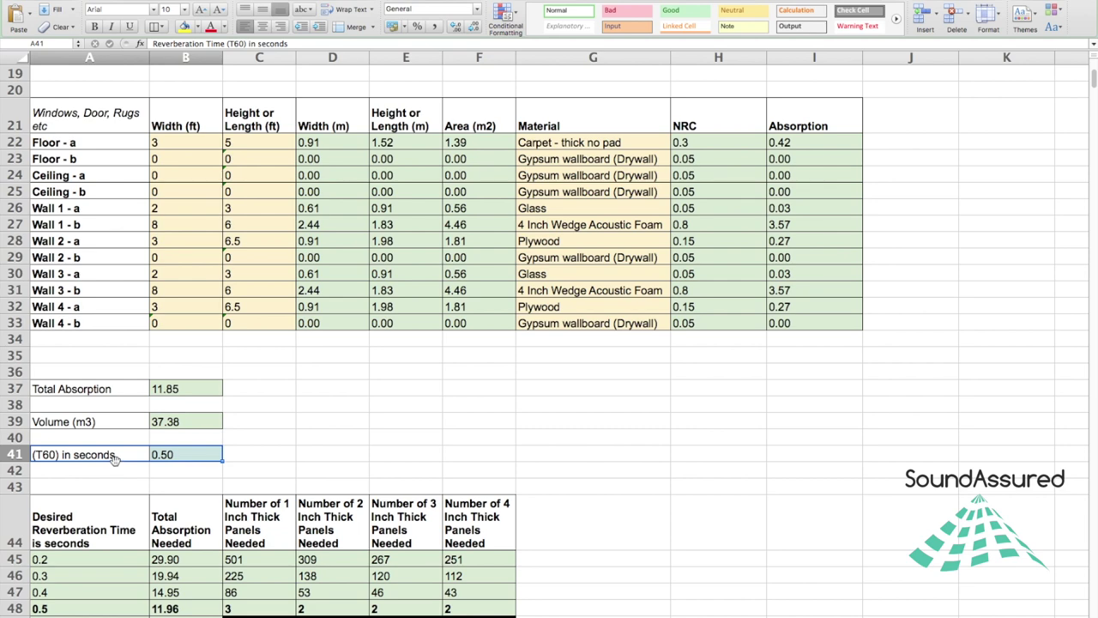
left_click(346, 408)
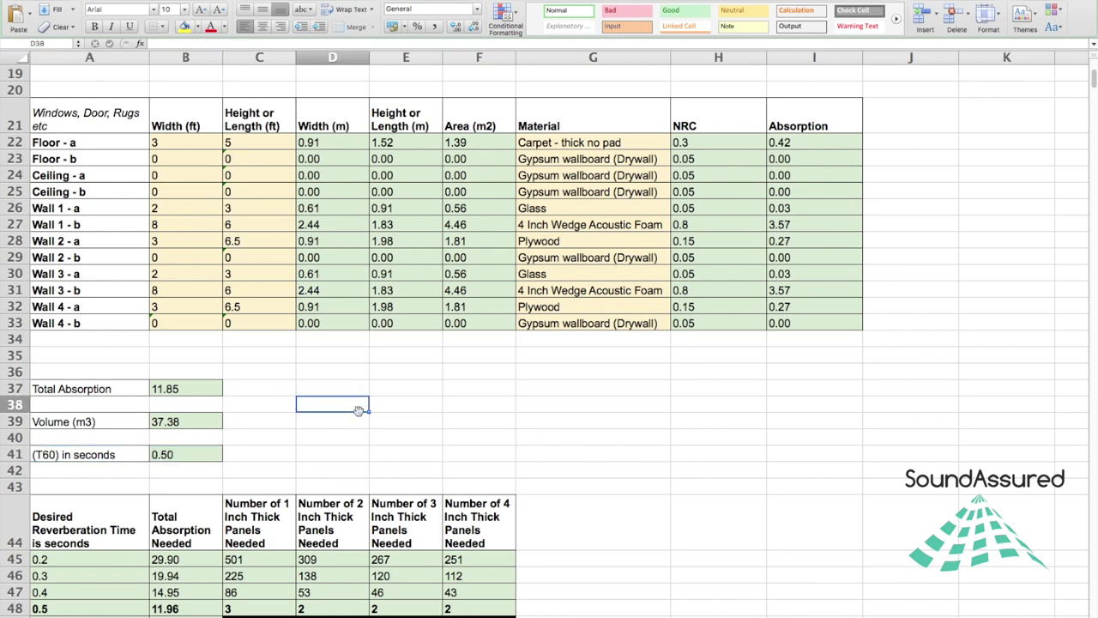
scroll(290, 438, "up", 6)
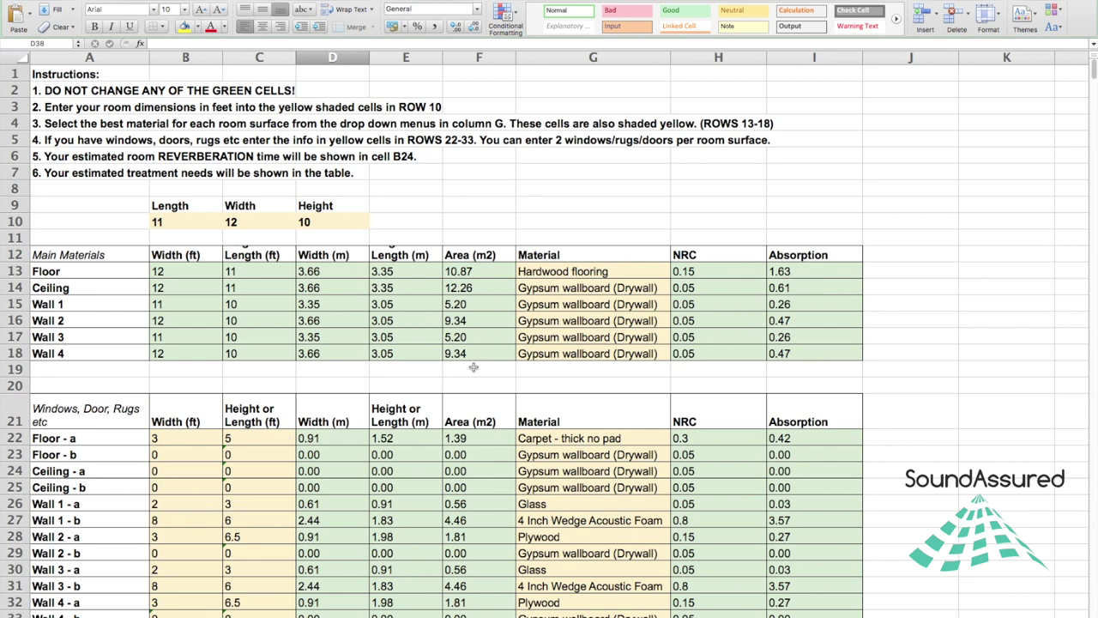
scroll(366, 304, "down", 7)
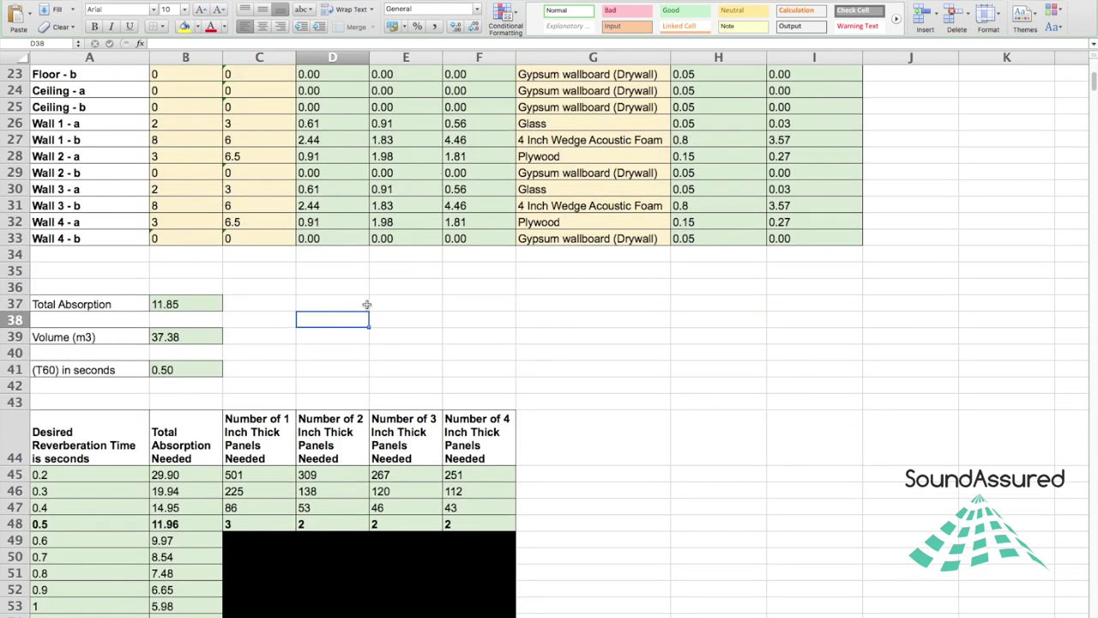